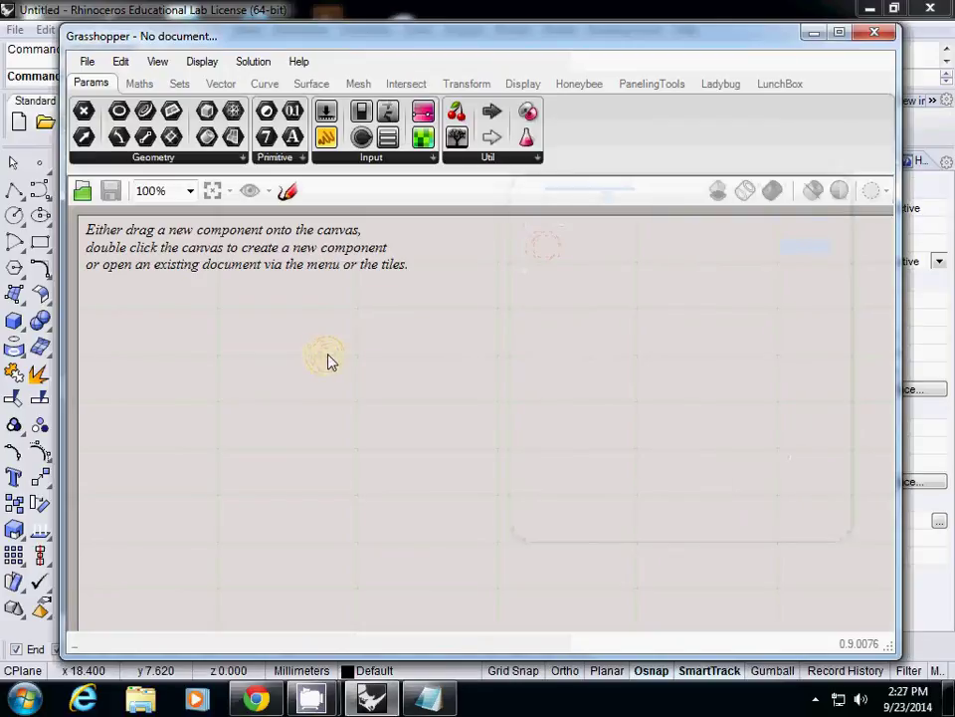
- Place a Point parameter on the Grasshopper canvas with Rhino's viewports visible alongside
left_click_drag(260, 62, 496, 58)
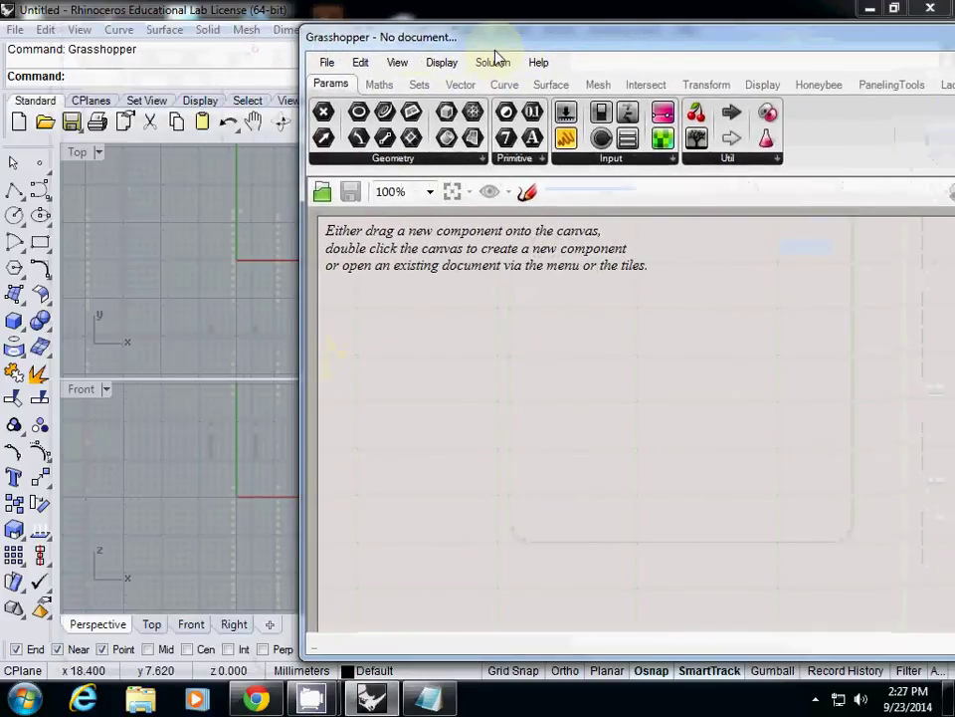
double_click(510, 343)
type("point")
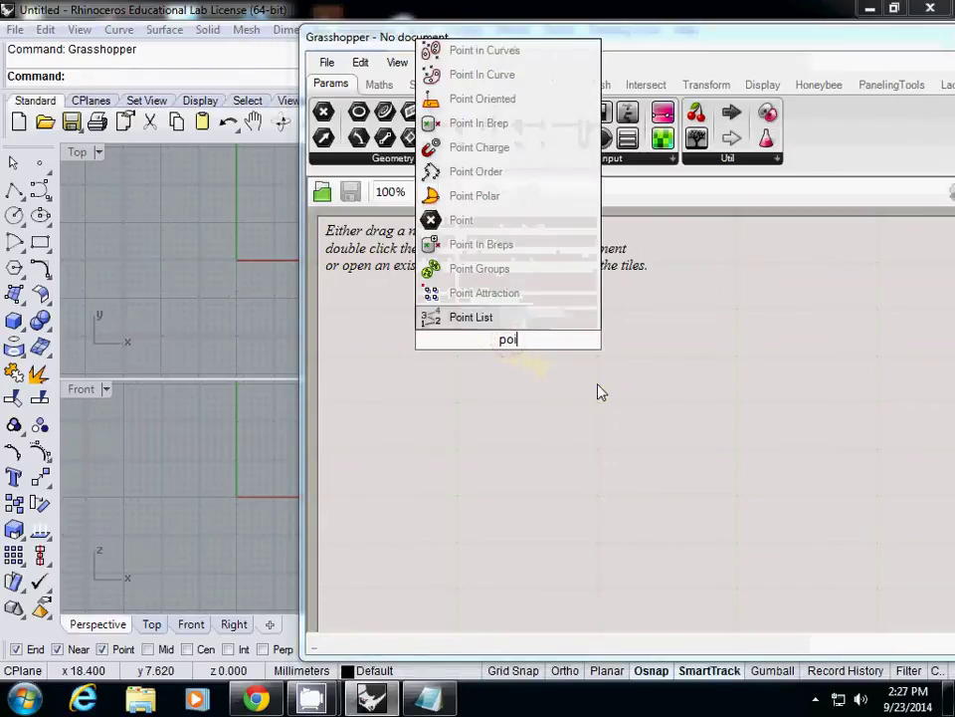
left_click(463, 316)
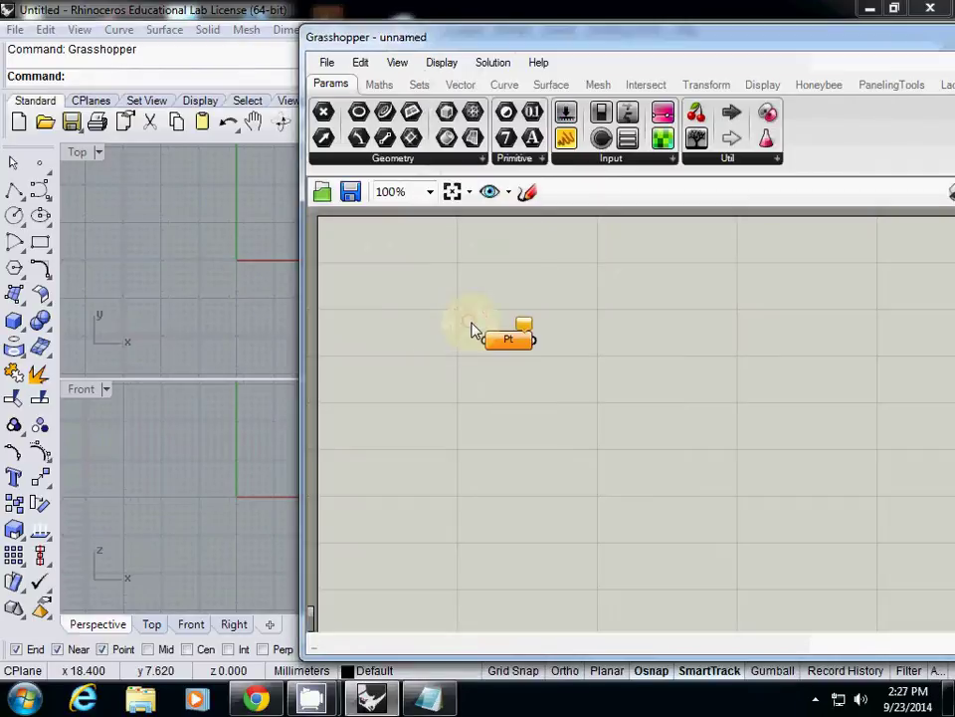
left_click_drag(504, 344, 416, 345)
- Fill the Point parameter with seven points picked in Rhino's Top view
right_click(420, 331)
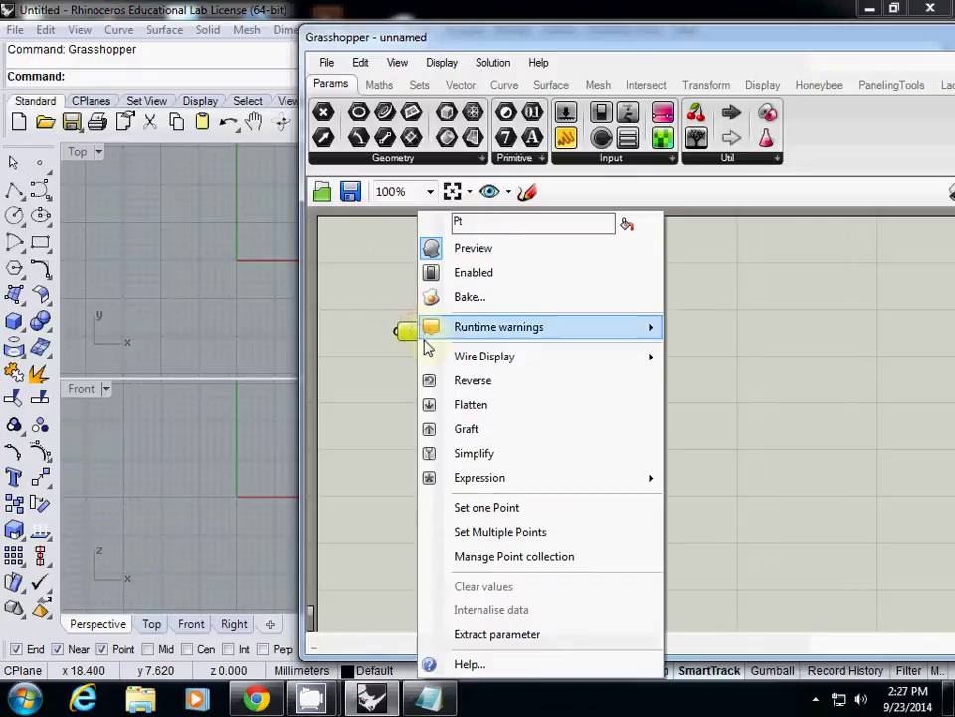
left_click(510, 531)
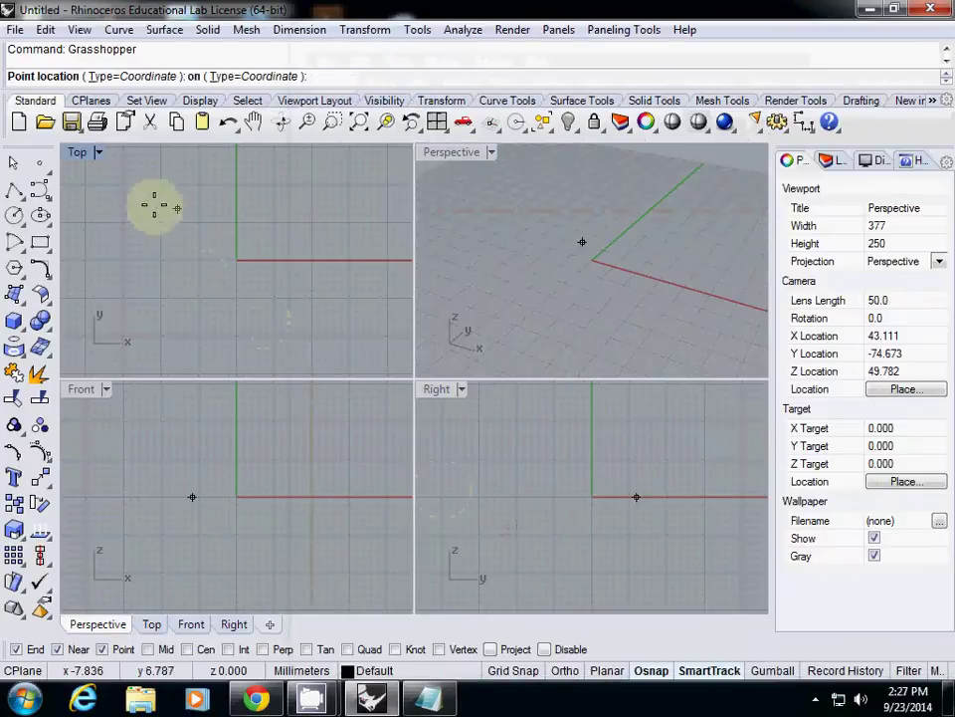
left_click(123, 261)
left_click(176, 210)
left_click(205, 334)
left_click(293, 329)
left_click(292, 262)
left_click(341, 211)
left_click(353, 288)
key("Return")
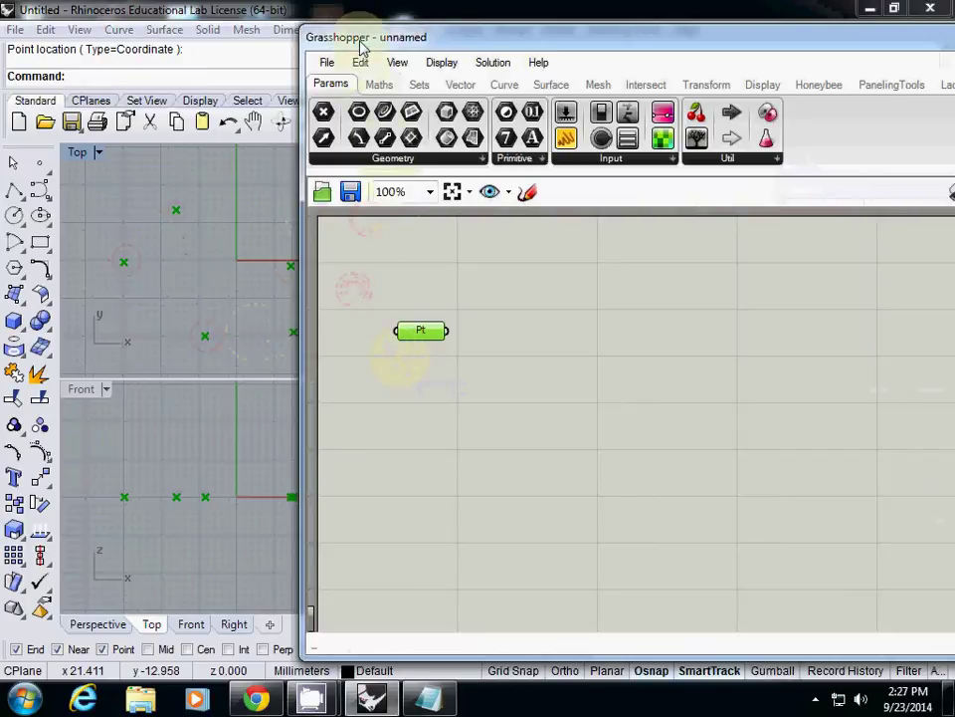
left_click_drag(362, 41, 488, 41)
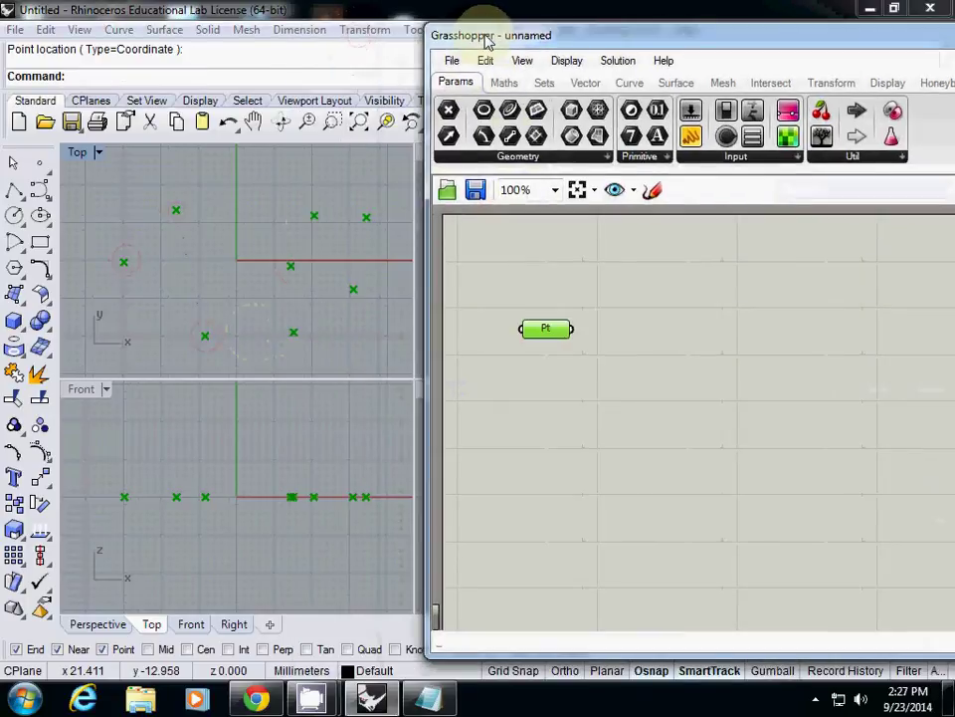
left_click(598, 358)
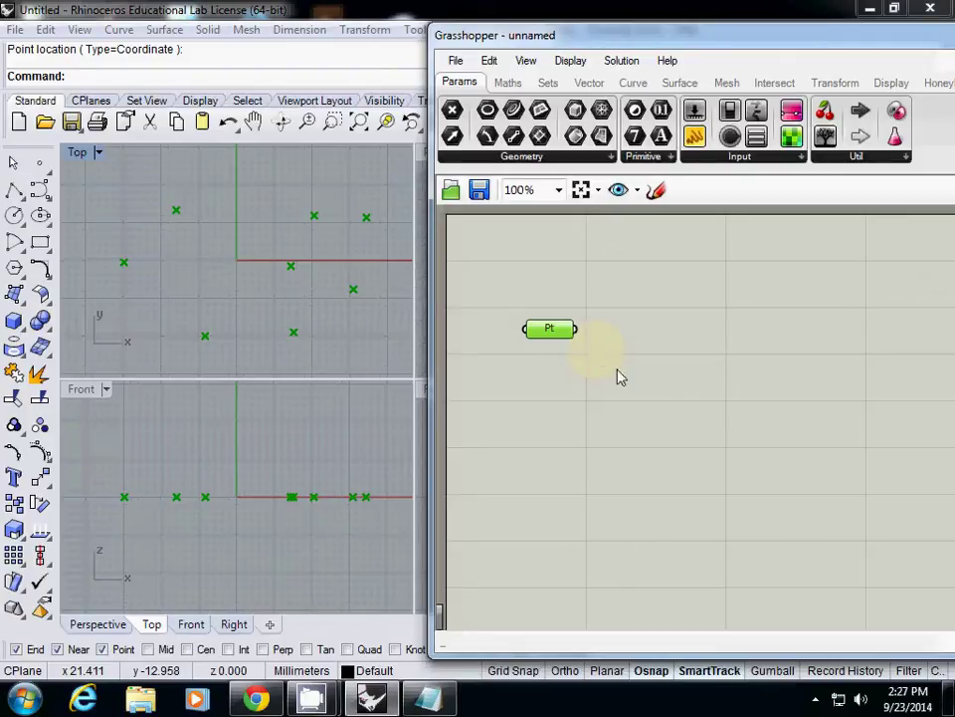
- Add a Nurbs Curve, enable Draw Full Names, and wire the points into its Vertices
left_click(606, 352)
double_click(699, 356)
type("nurb")
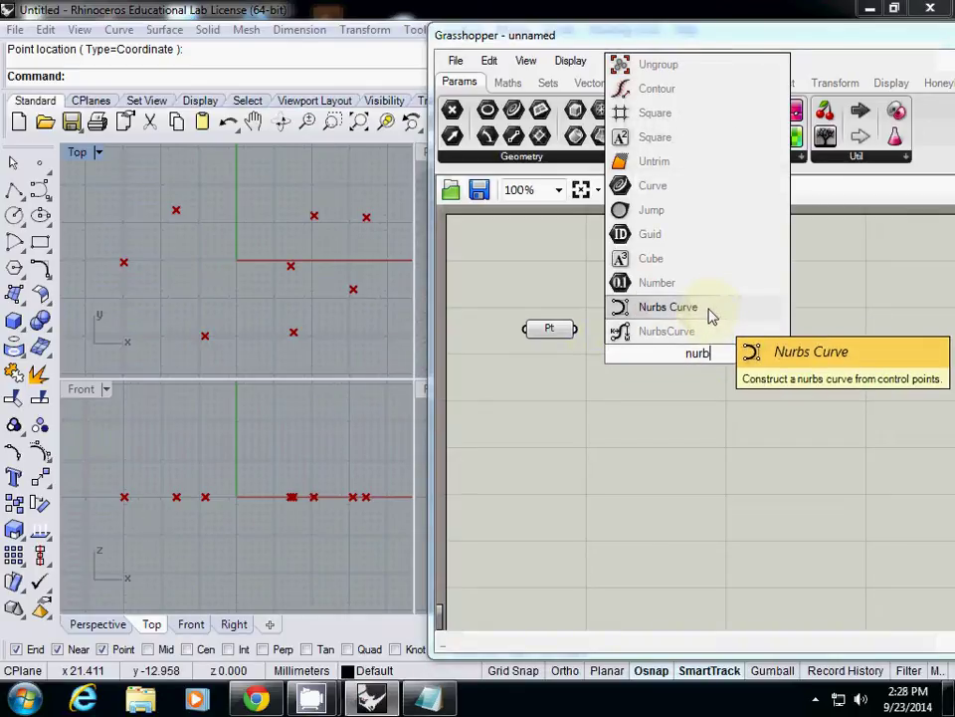
left_click(713, 316)
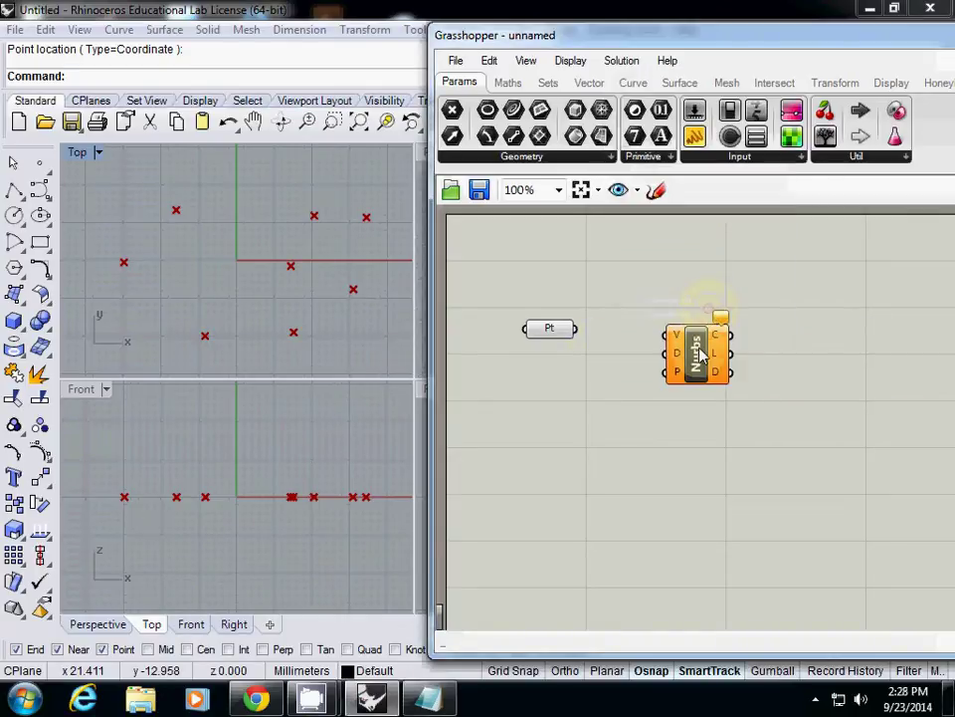
left_click(583, 66)
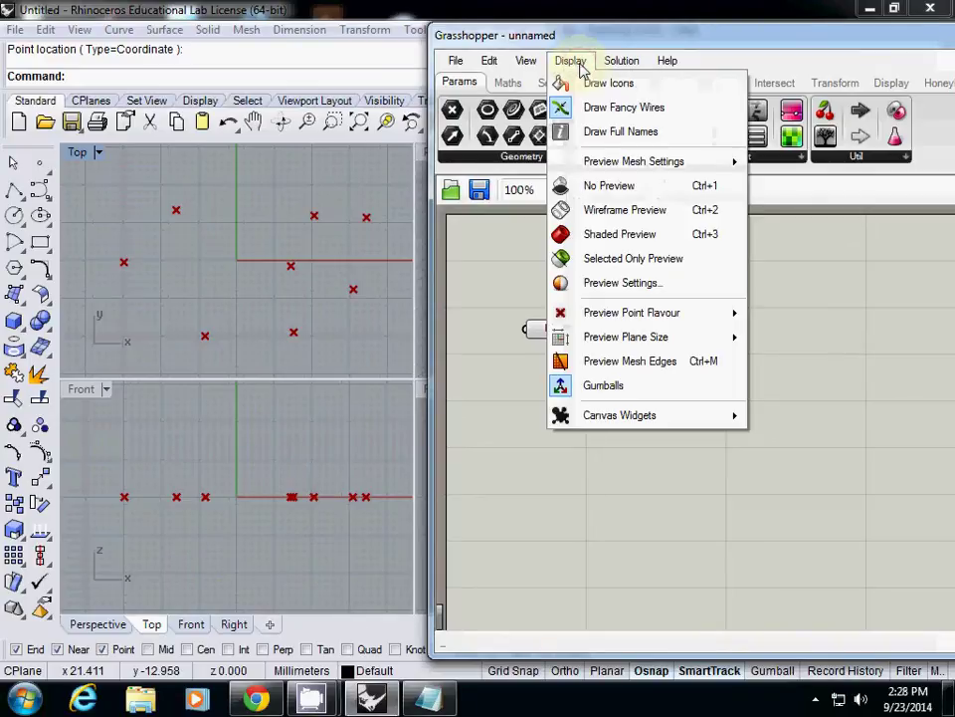
left_click(608, 132)
left_click_drag(677, 330, 699, 337)
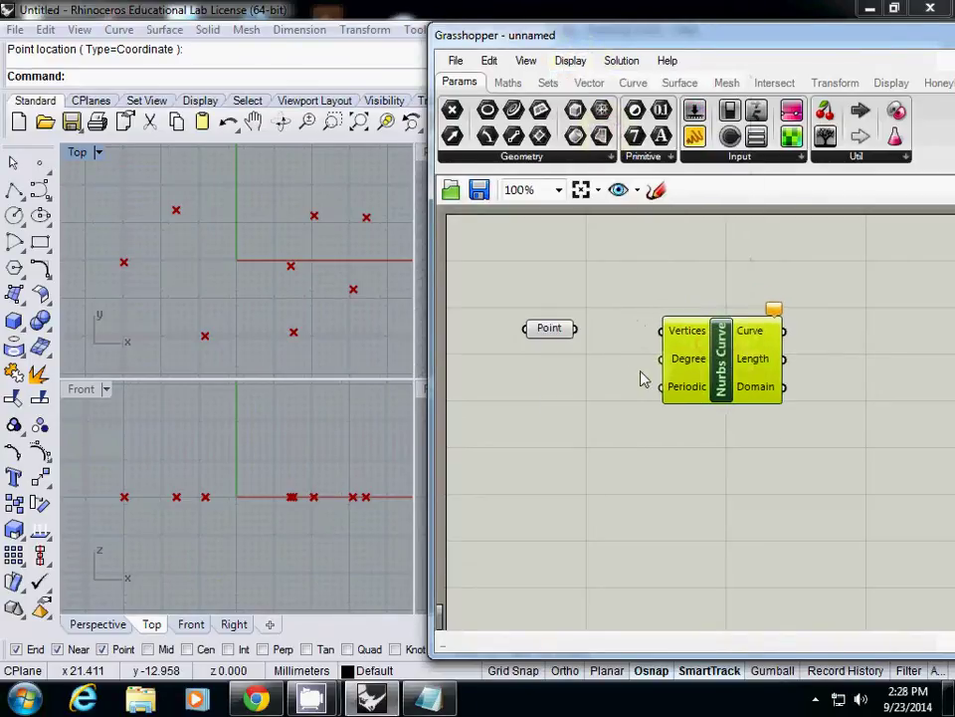
left_click_drag(576, 328, 663, 333)
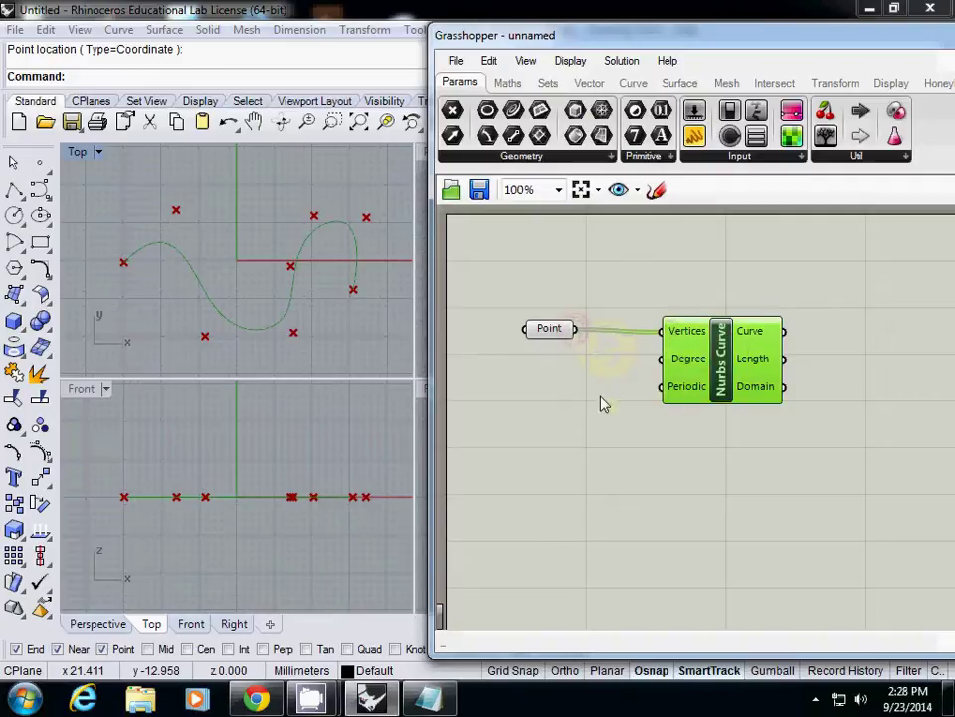
- Create a Number Slider set to 3 beside the Nurbs Curve for its Degree
right_click(687, 359)
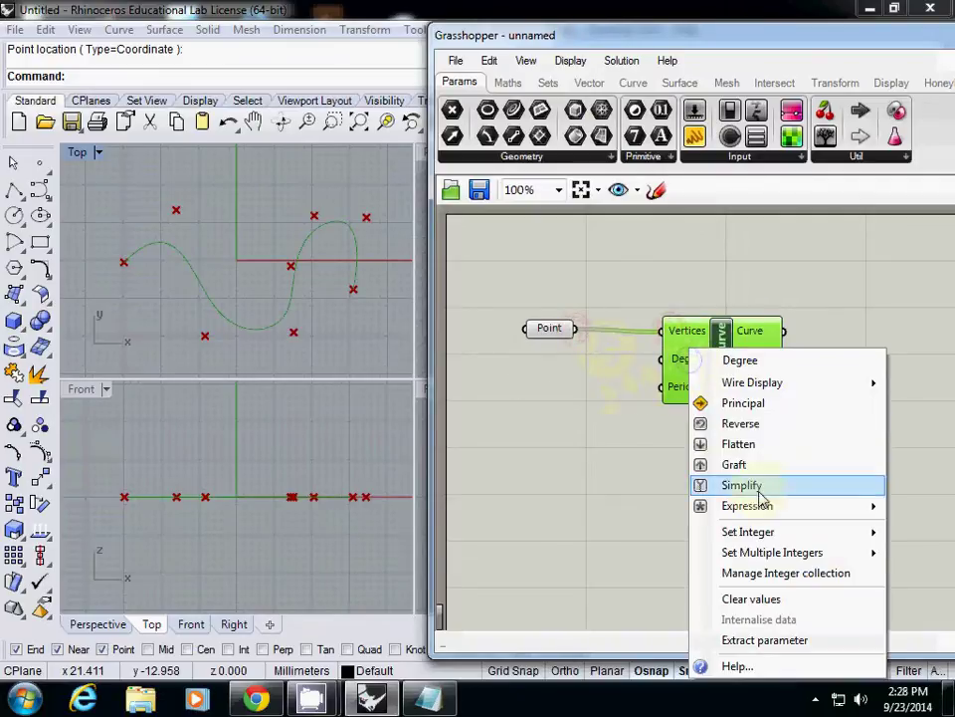
left_click(599, 420)
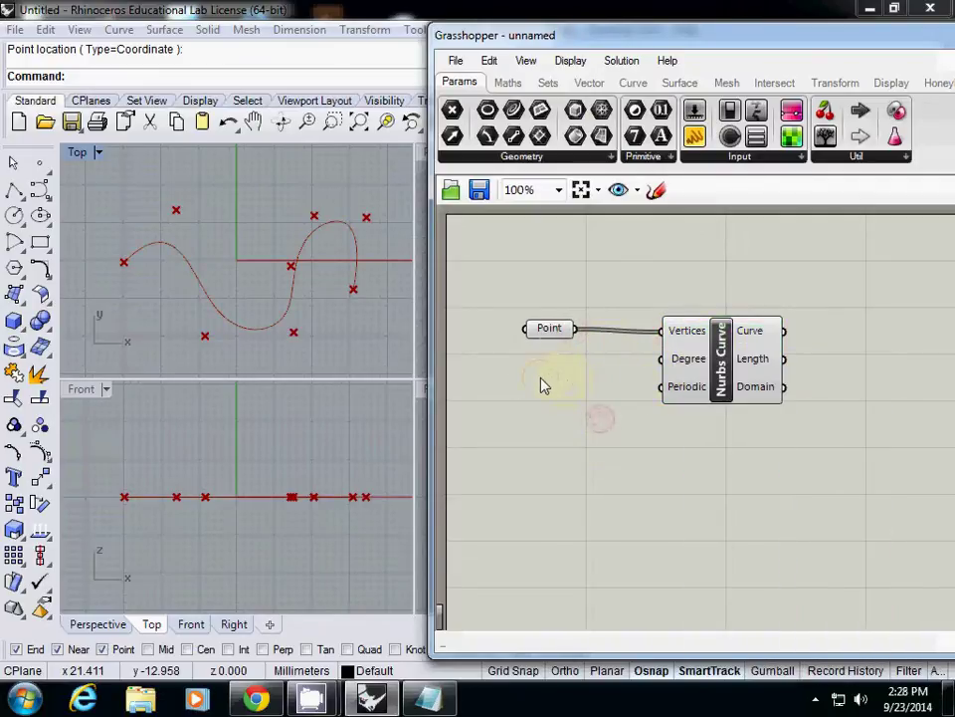
double_click(543, 385)
type("3")
key("Return")
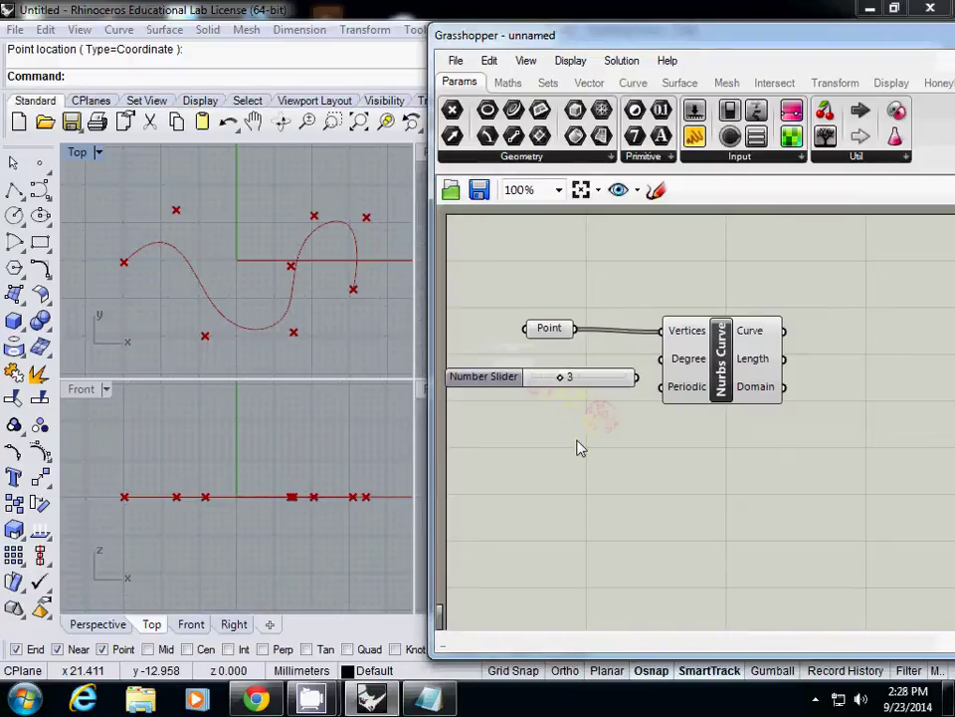
mouse_move(720, 383)
left_mouse_down()
mouse_move(739, 373)
mouse_move(738, 386)
left_mouse_up()
left_click_drag(619, 387, 680, 361)
- Try curve degrees 0, 1, 2 and 3 on the slider to compare shapes
left_click_drag(566, 367, 534, 365)
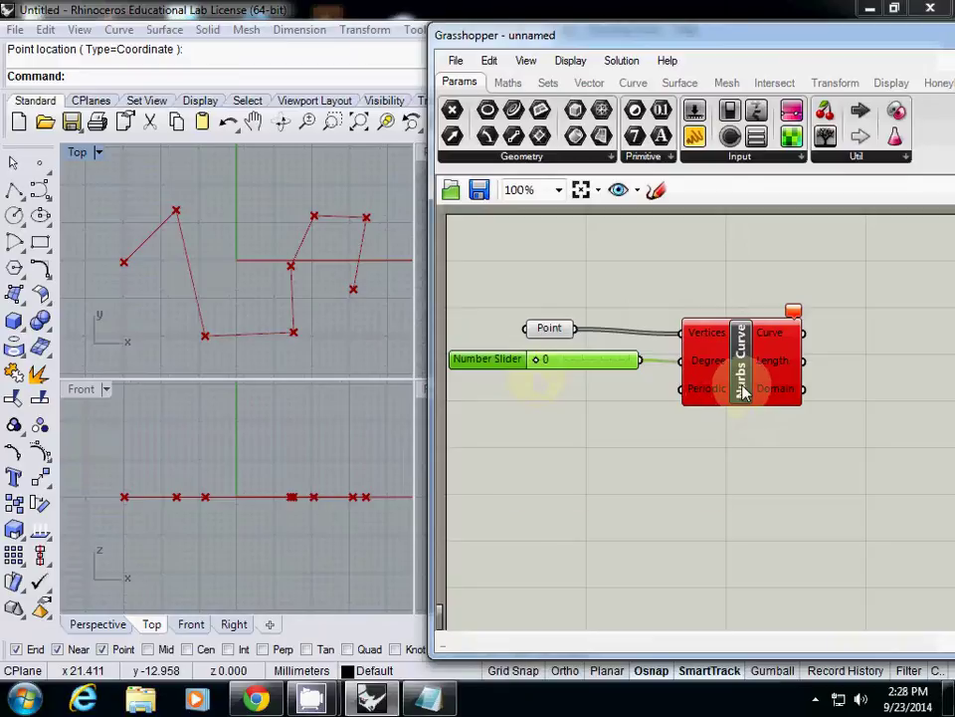
mouse_move(742, 391)
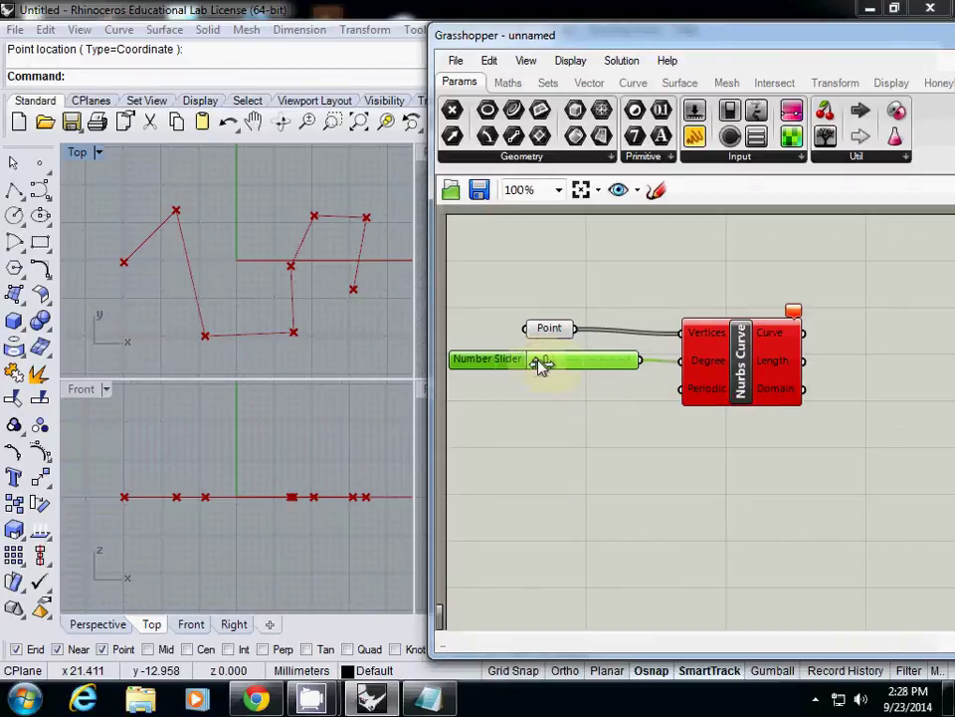
left_click_drag(542, 365, 549, 362)
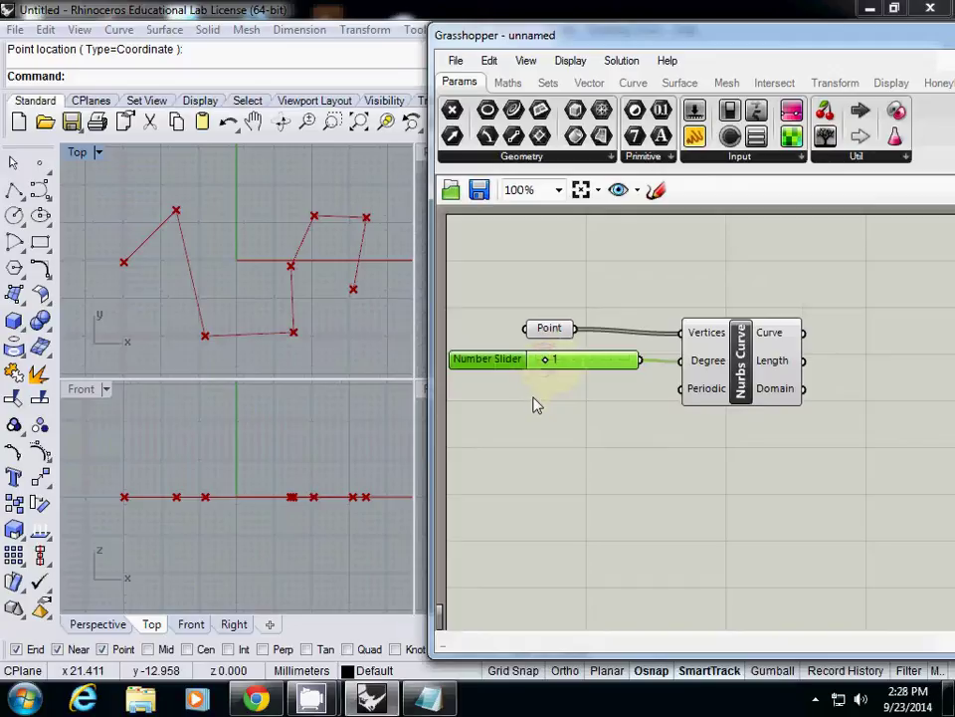
left_click_drag(548, 362, 556, 362)
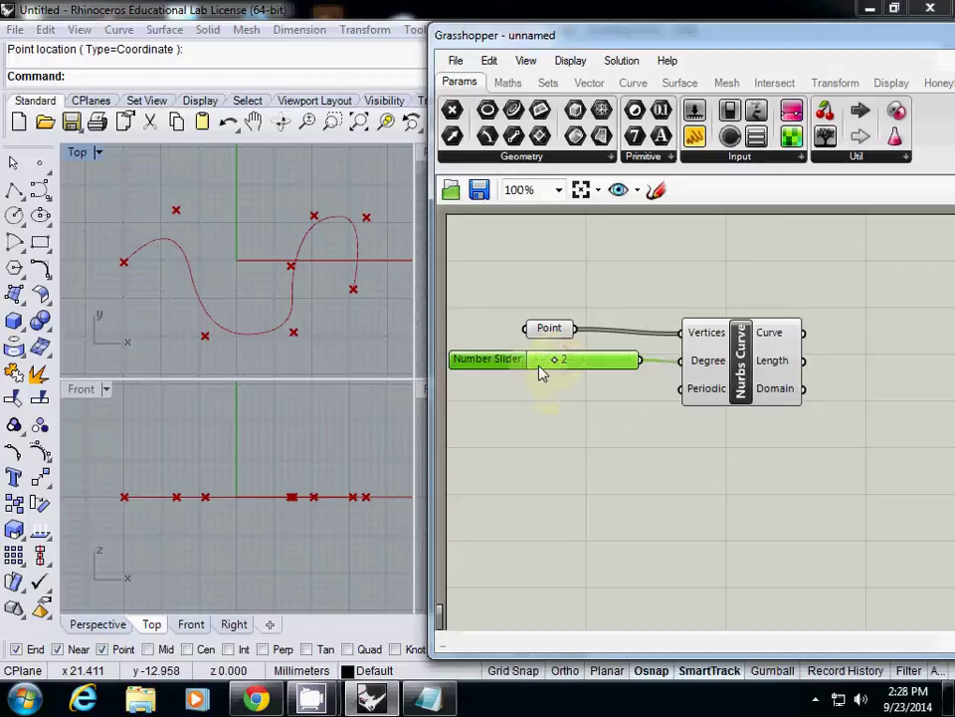
left_click_drag(554, 360, 581, 364)
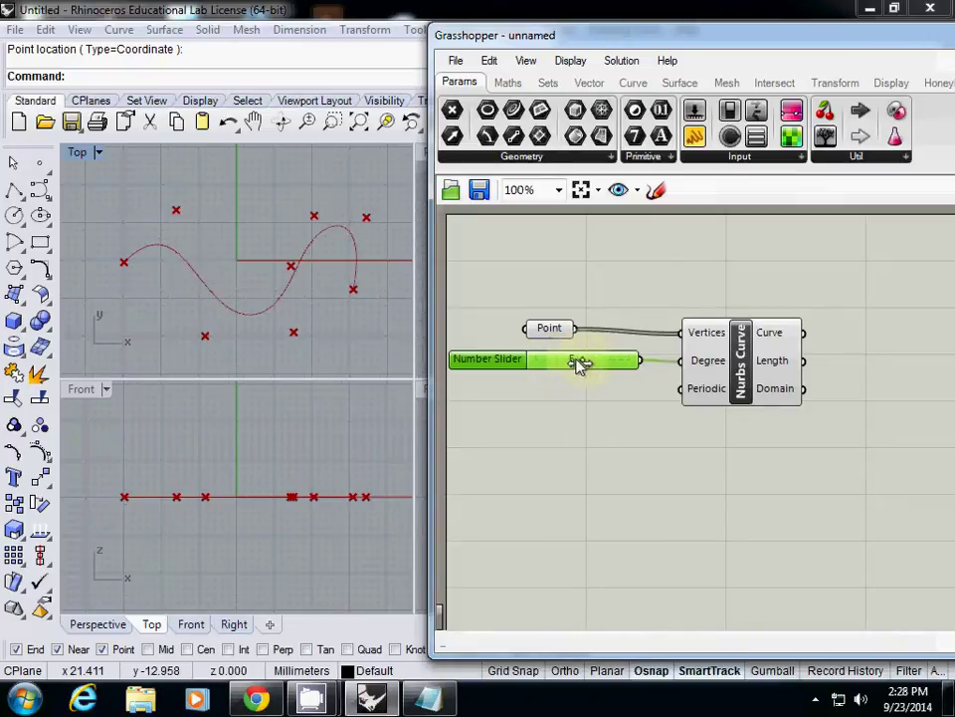
- Extract a Periodic parameter from the Nurbs Curve and set it to True
right_click(697, 391)
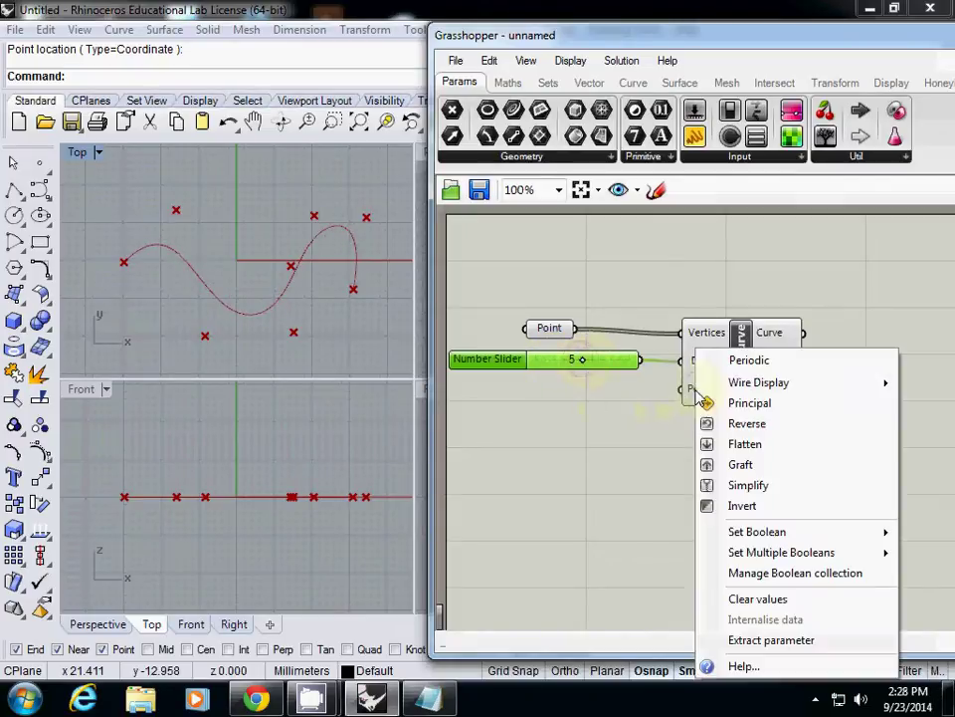
left_click(751, 639)
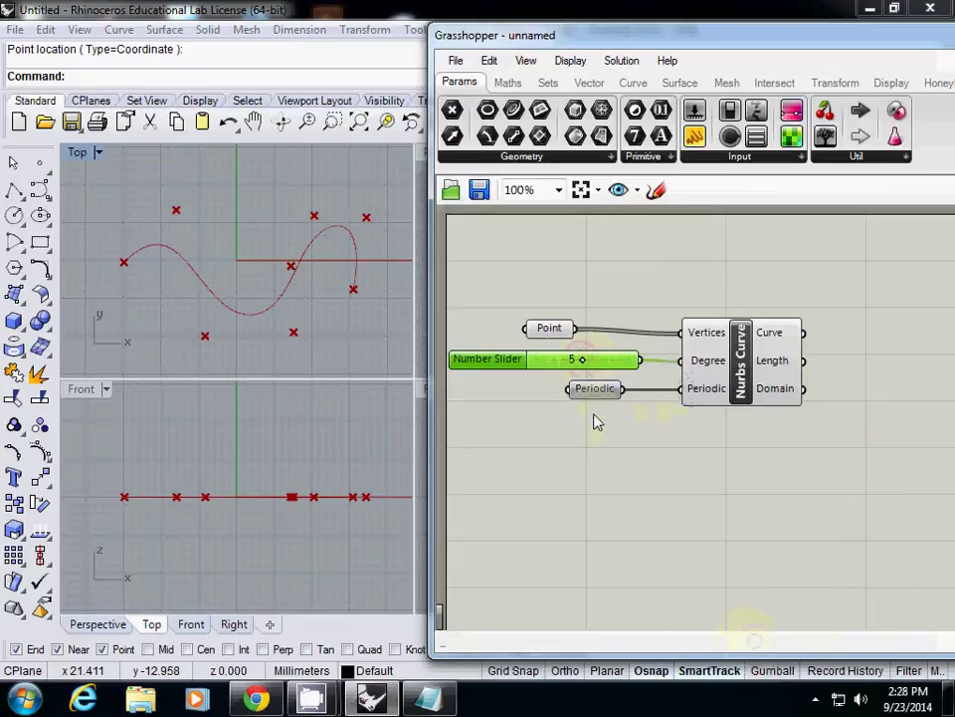
left_click_drag(598, 392, 538, 394)
right_click(541, 392)
left_click(656, 509)
left_click(834, 525)
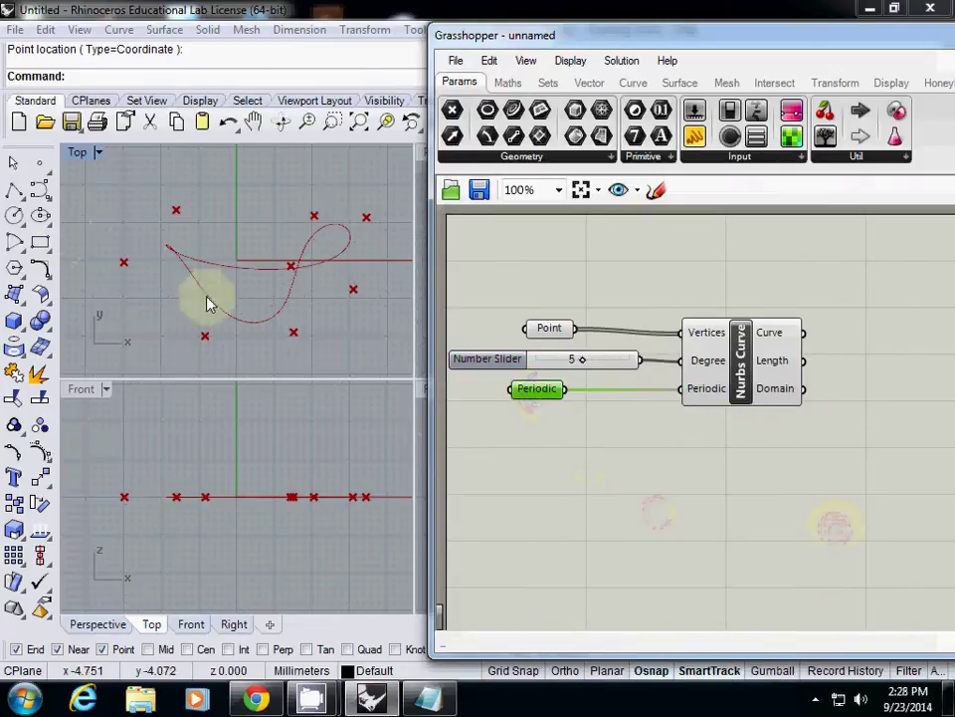
- Set the Periodic parameter back to False to keep the curve open
right_click(529, 392)
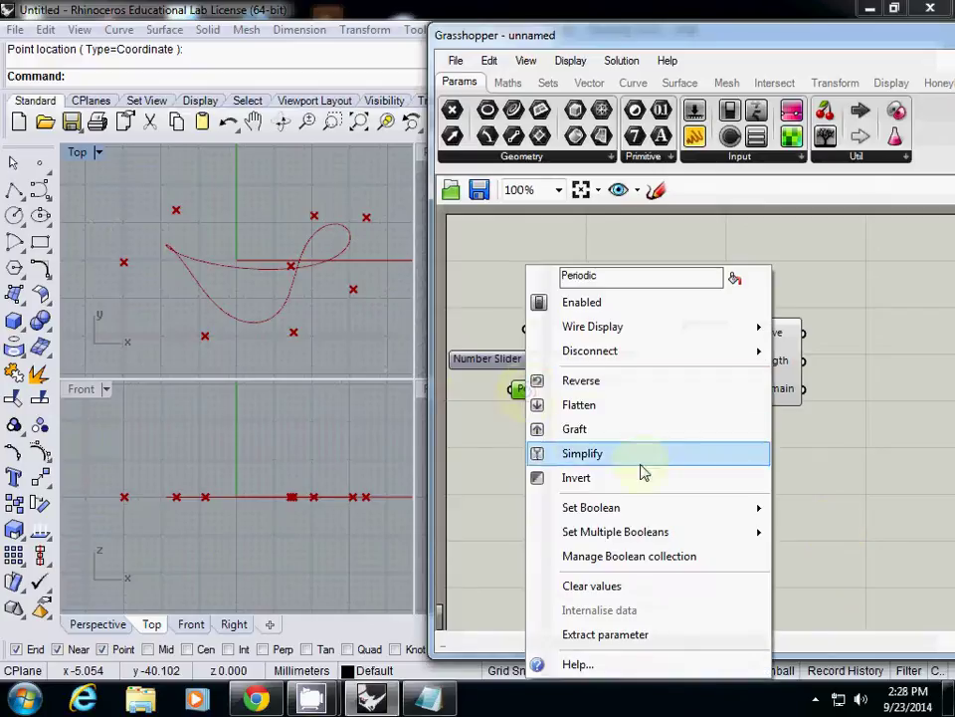
mouse_move(678, 513)
left_click(796, 509)
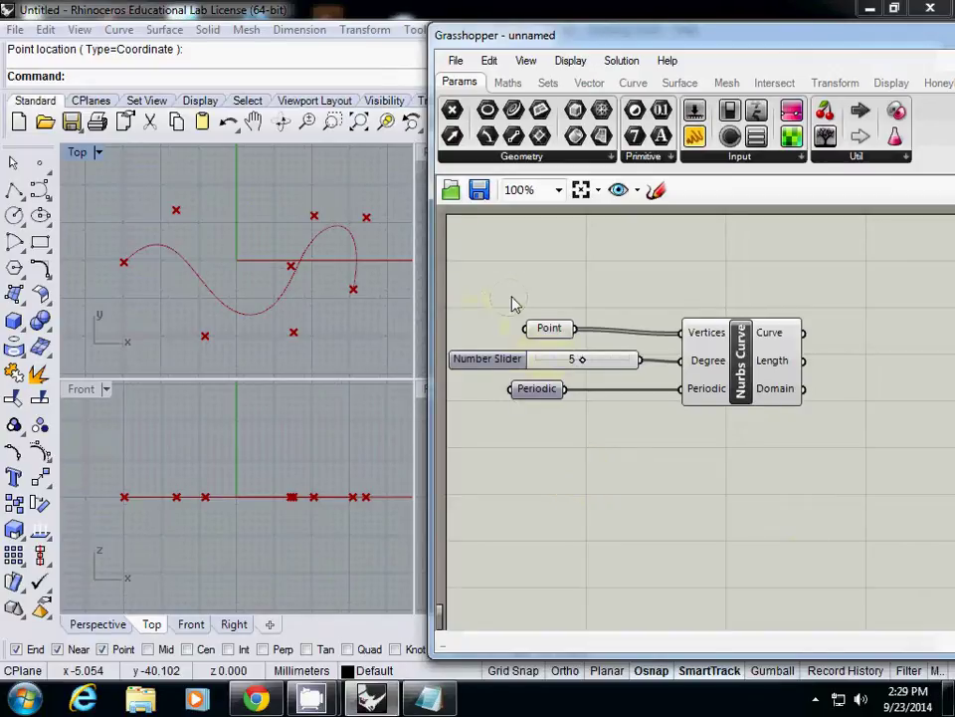
- Move all four components up on the canvas
right_click_drag(454, 291, 504, 275)
left_click_drag(465, 260, 838, 306)
left_click(704, 464)
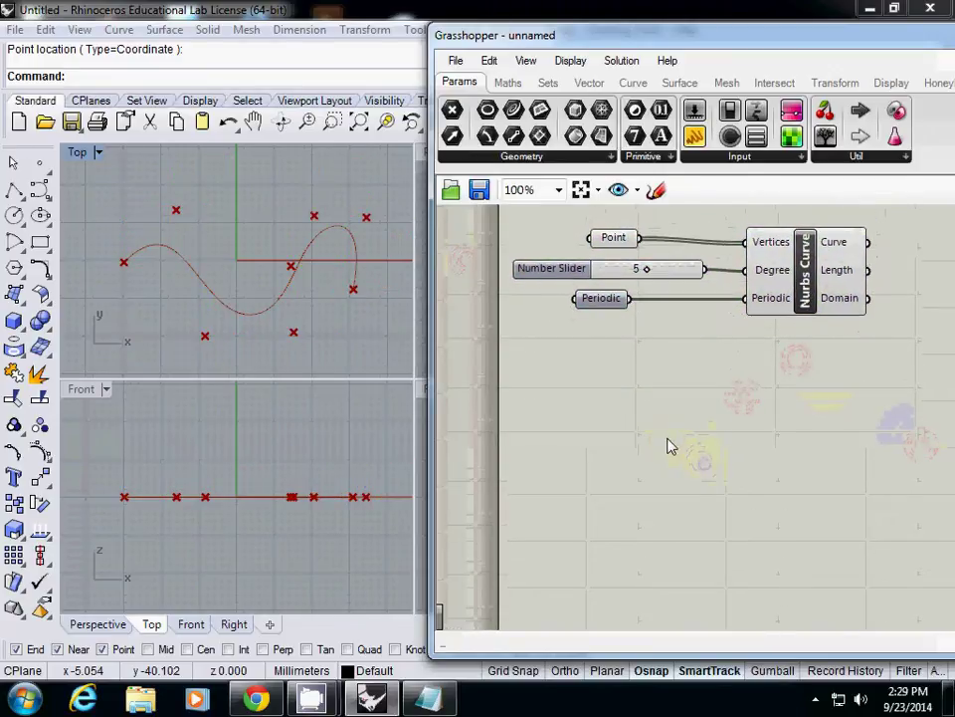
left_click(667, 438)
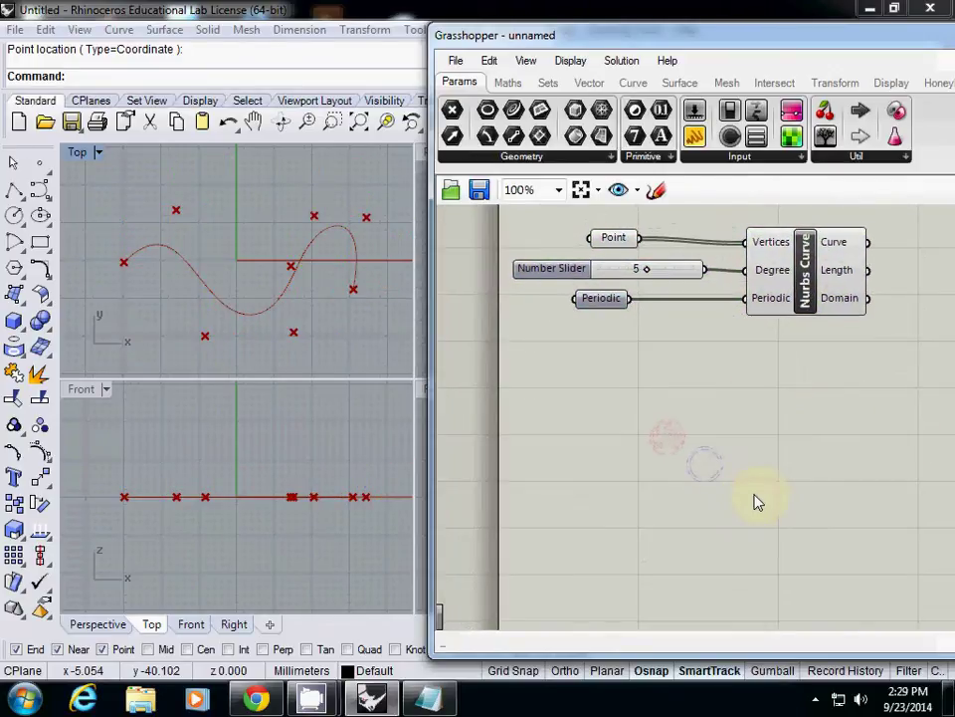
- Re-pick seven new points in Rhino's Top view for the Point parameter
left_click(612, 239)
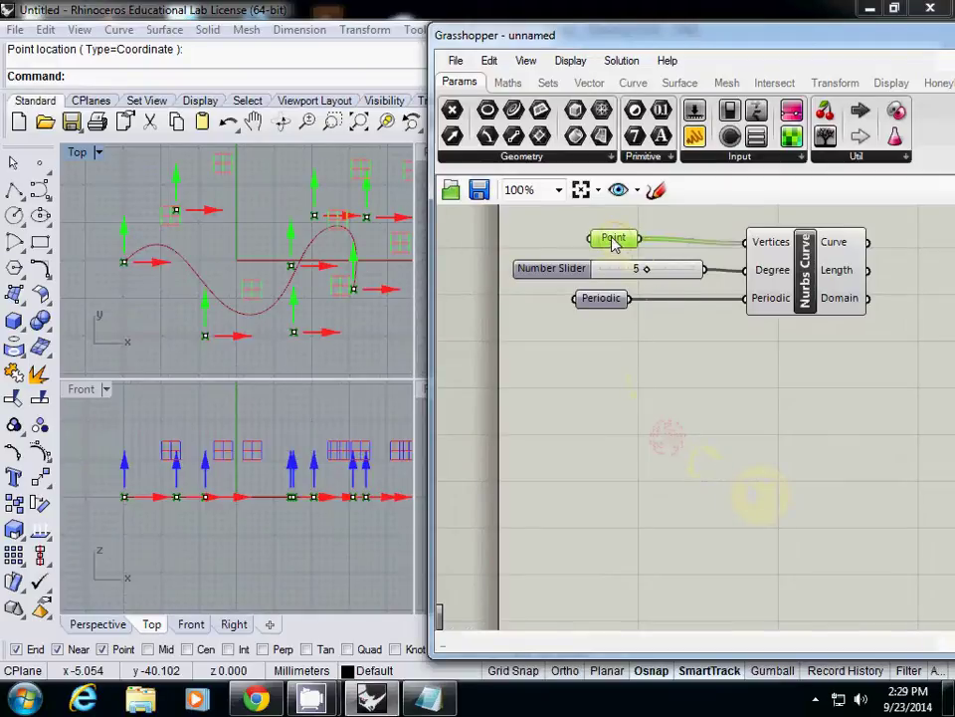
right_click(613, 239)
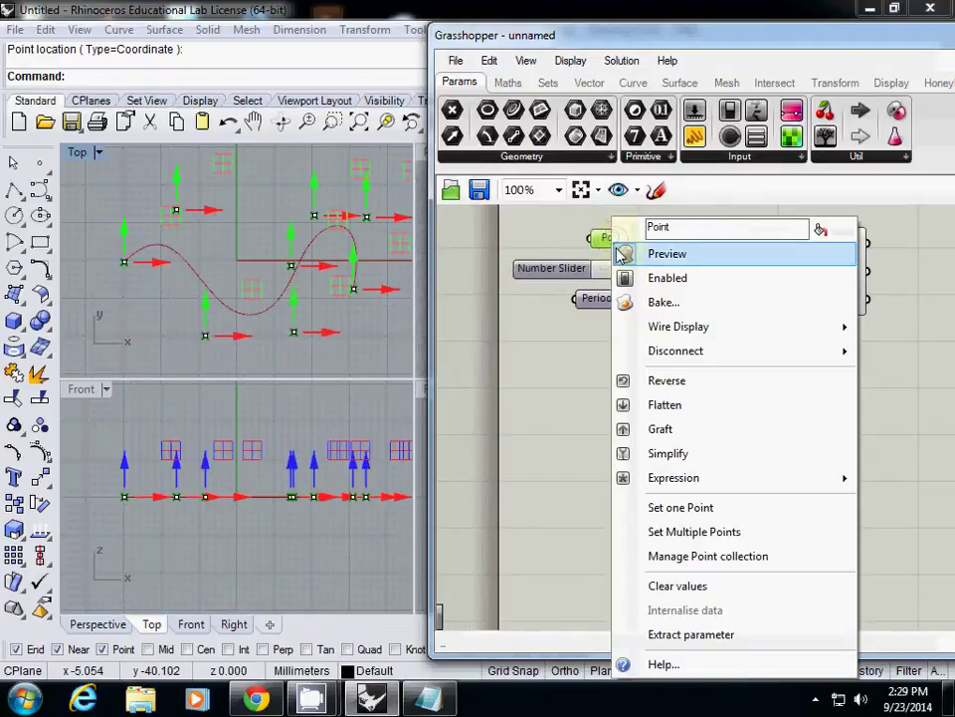
left_click(714, 531)
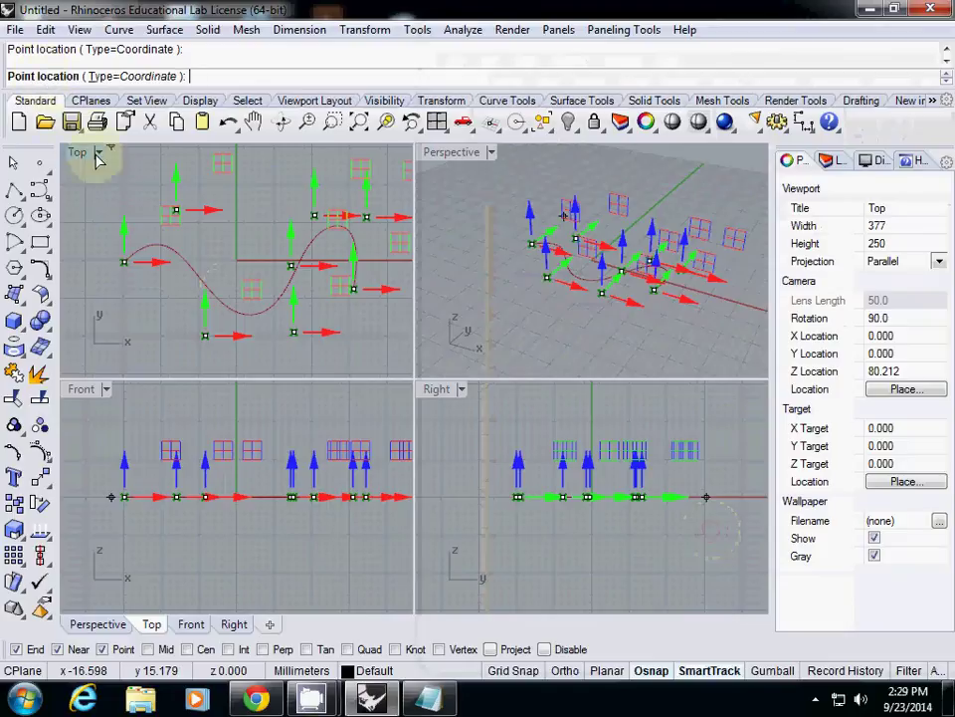
left_click(132, 190)
left_click(141, 304)
left_click(226, 253)
left_click(257, 354)
left_click(346, 308)
left_click(296, 191)
left_click(328, 185)
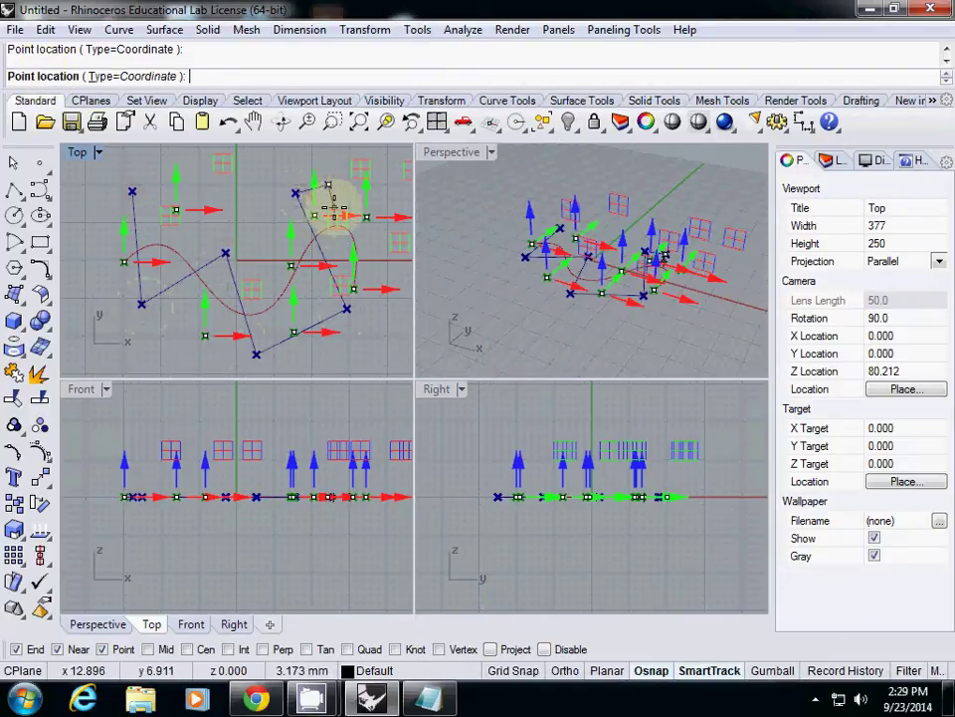
key("Return")
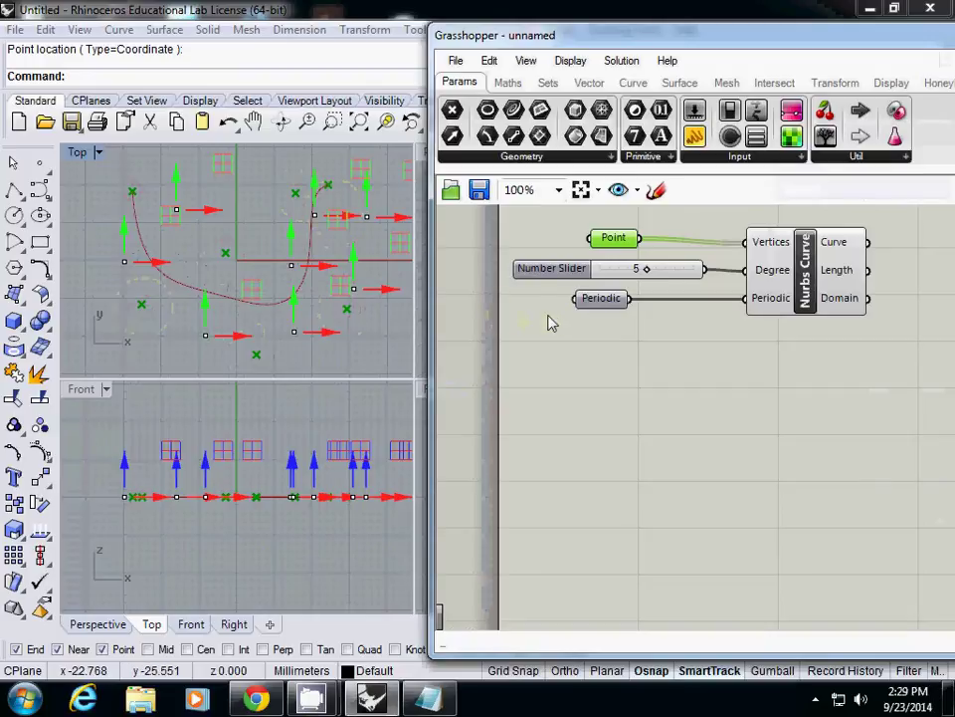
- Set a single point for the Point parameter from Rhino's Front view
right_click(616, 239)
left_click(706, 526)
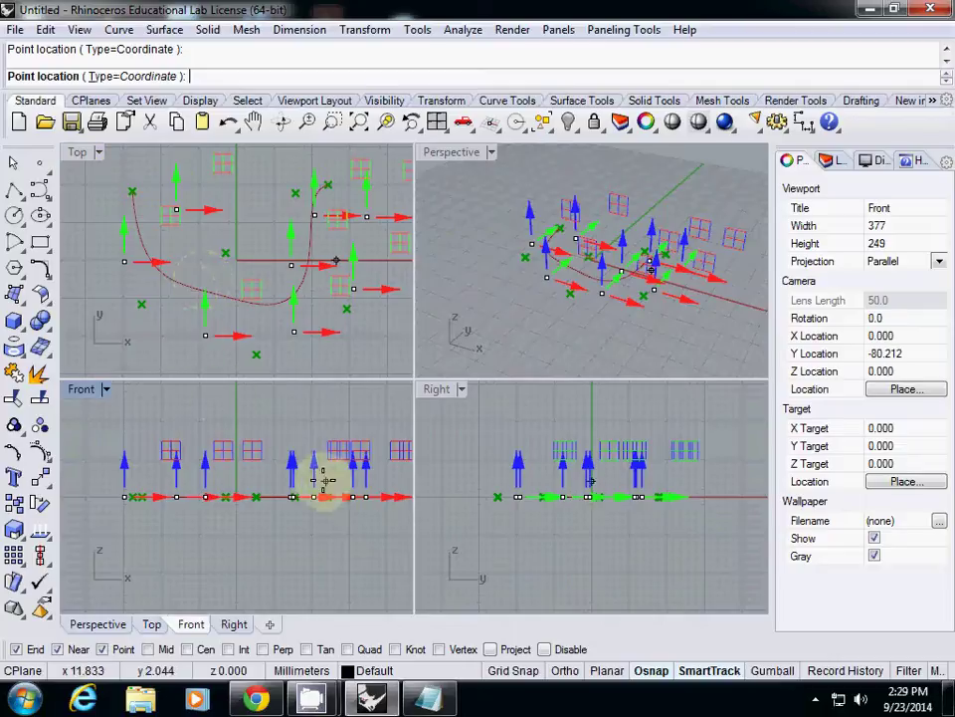
left_click(320, 565)
right_click(618, 240)
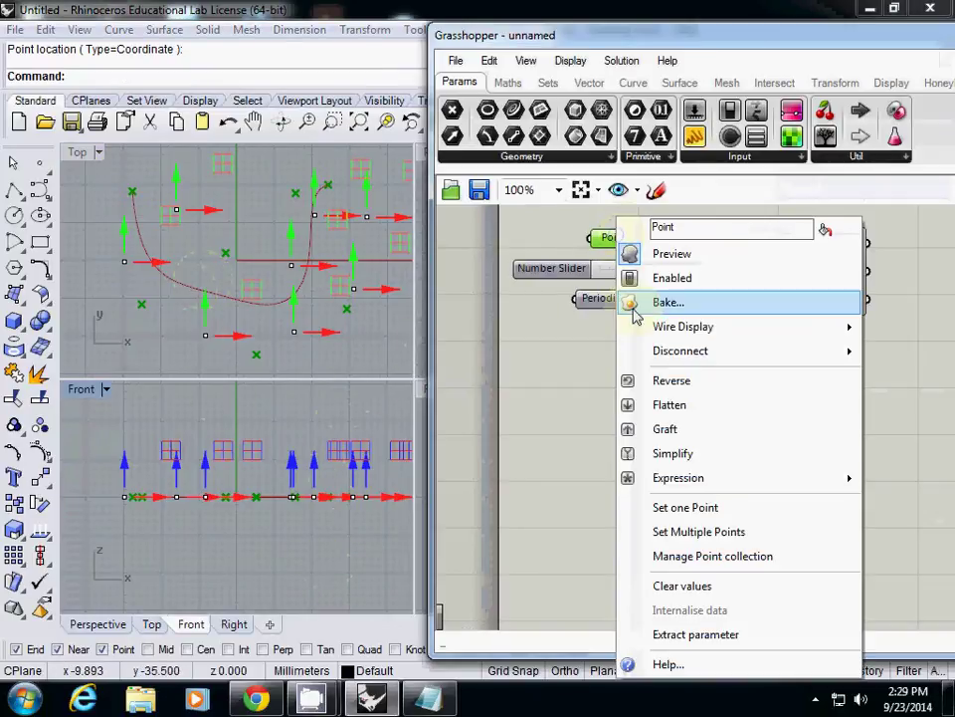
- Clear the stored points from the Point parameter
left_click(733, 587)
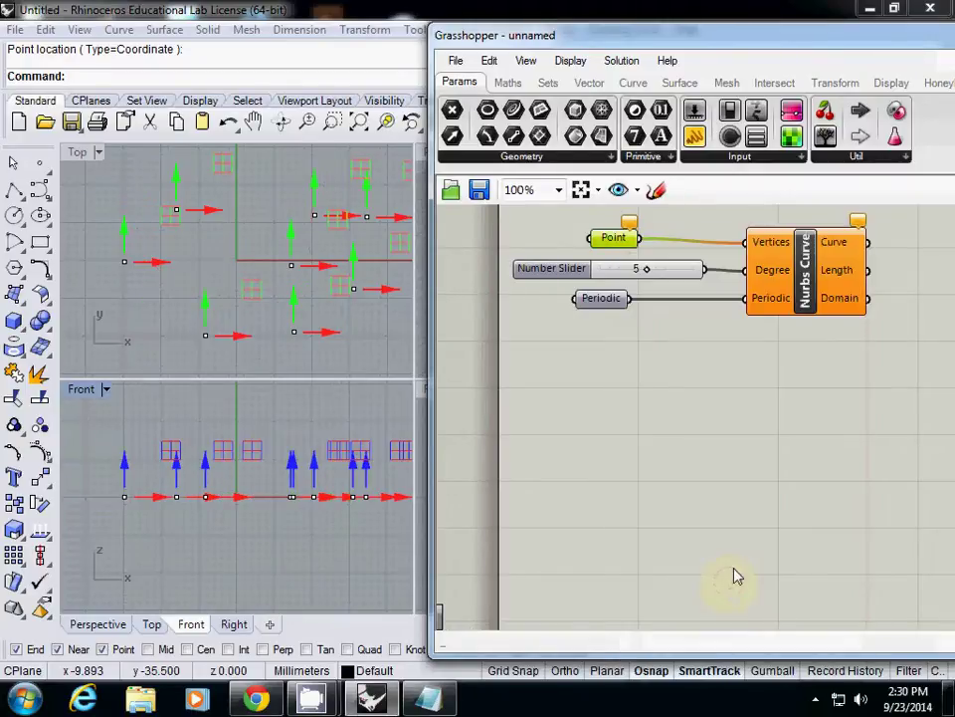
left_click(616, 414)
right_click(604, 241)
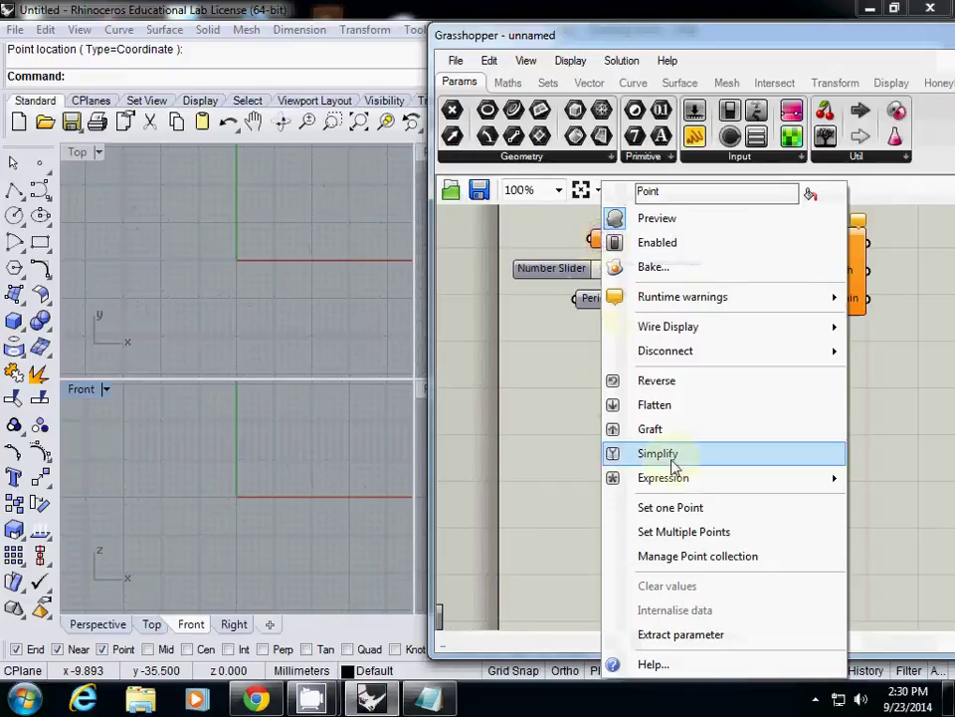
- Pick eight zigzag points in the Top view as the Point parameter's new set
left_click(661, 530)
left_click(120, 275)
left_click(196, 227)
left_click(200, 315)
left_click(297, 336)
left_click(279, 248)
left_click(321, 236)
left_click(359, 310)
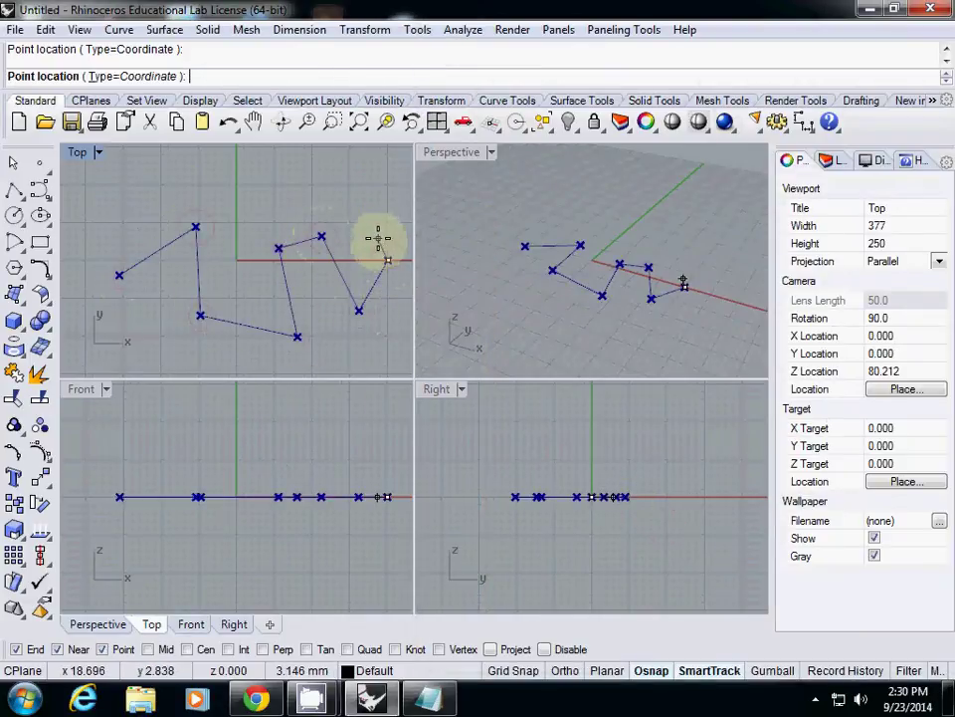
left_click(378, 238)
key("Return")
scroll(694, 432, "down", 3)
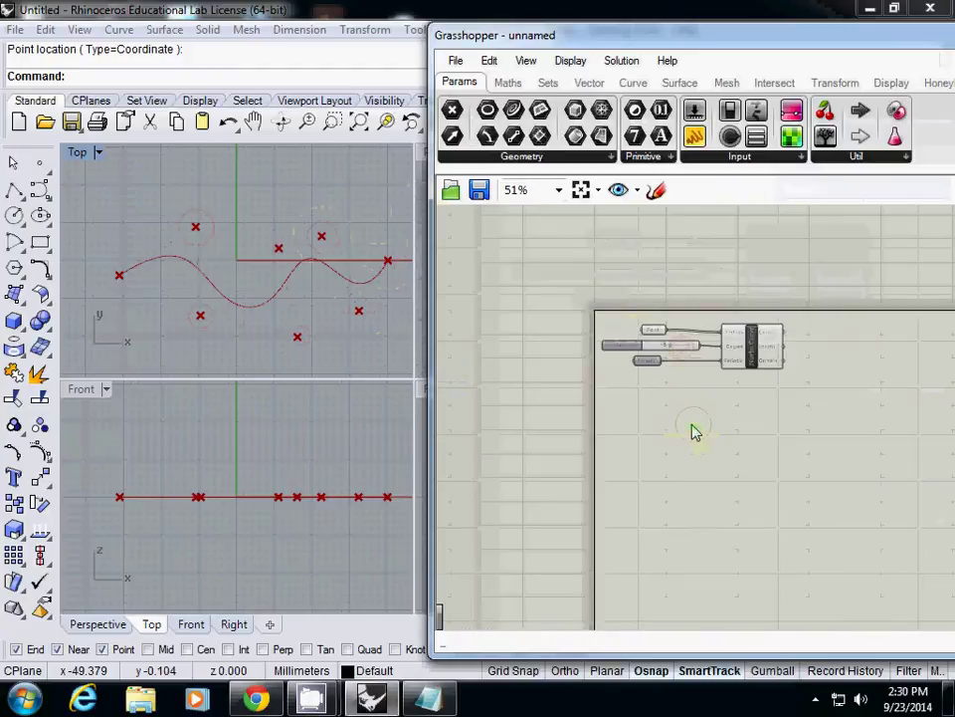
scroll(636, 358, "up", 3)
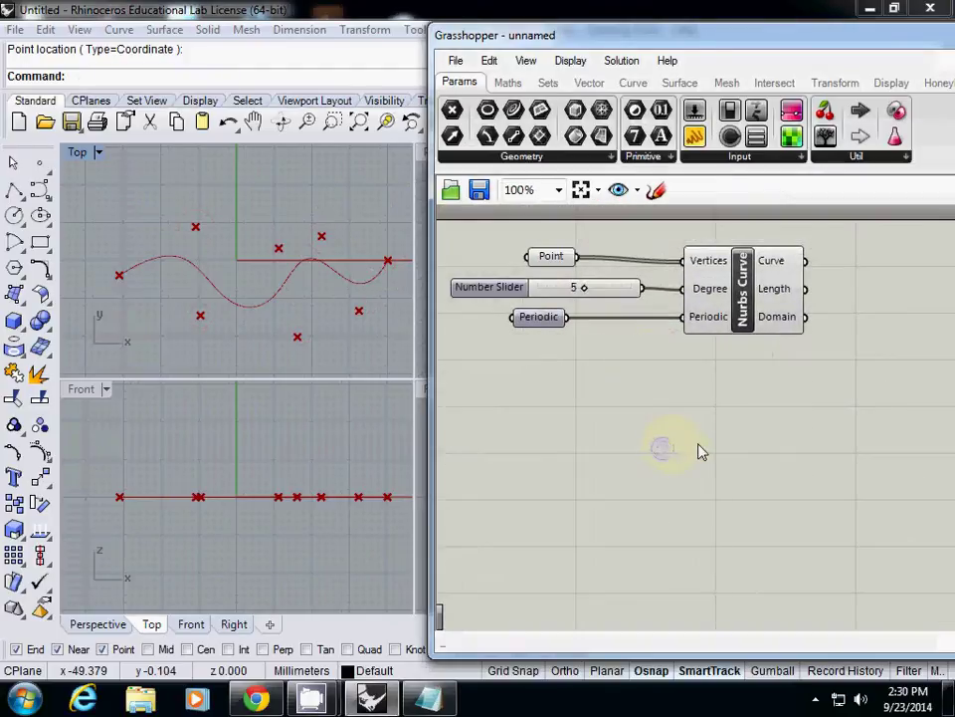
- Add an Interpolate component below and wire the points into its Vertices
double_click(700, 448)
type("inte")
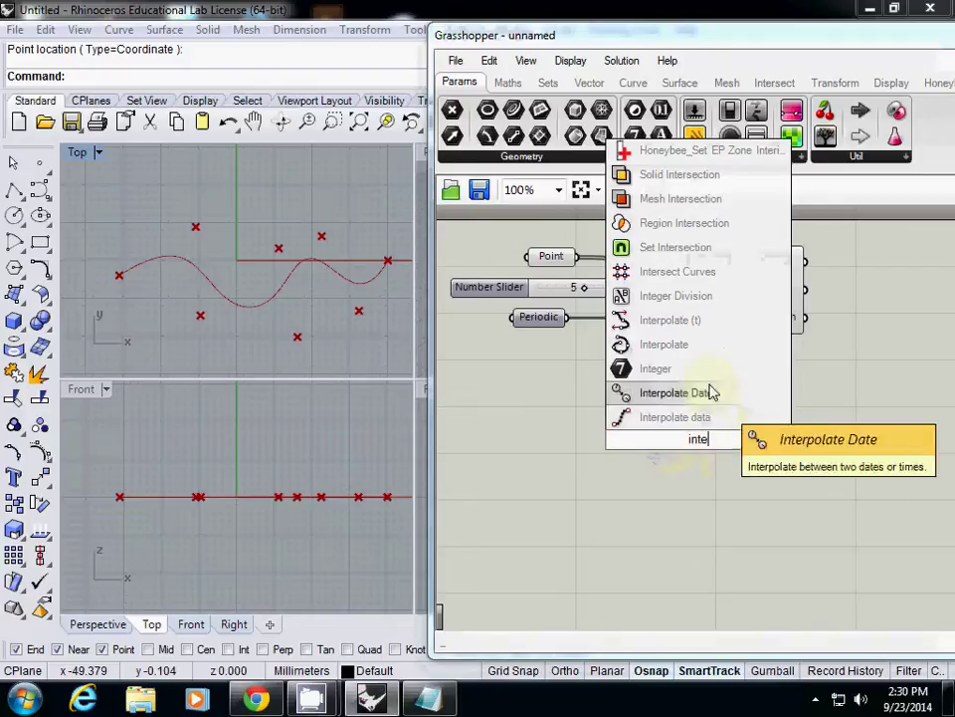
left_click(694, 349)
left_click_drag(701, 443, 753, 463)
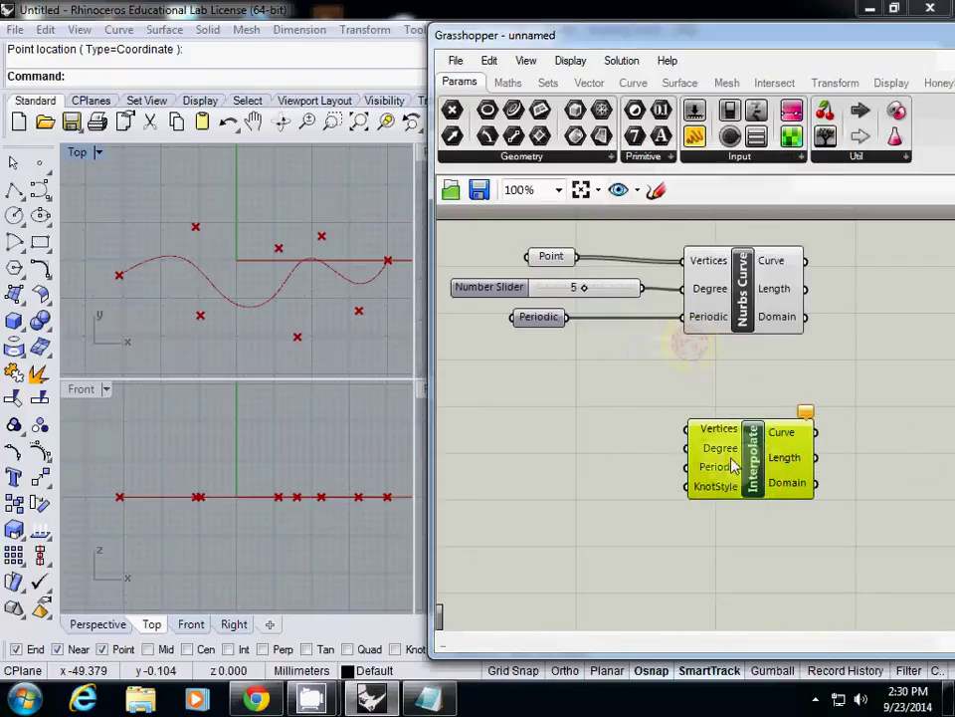
left_click_drag(578, 257, 687, 429)
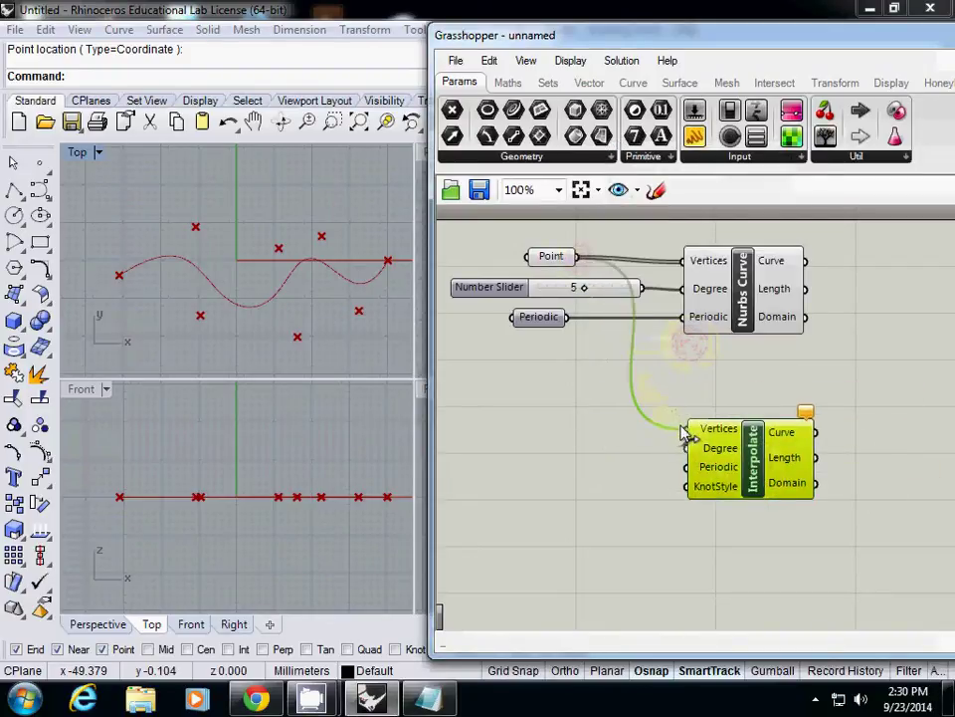
left_click(591, 487)
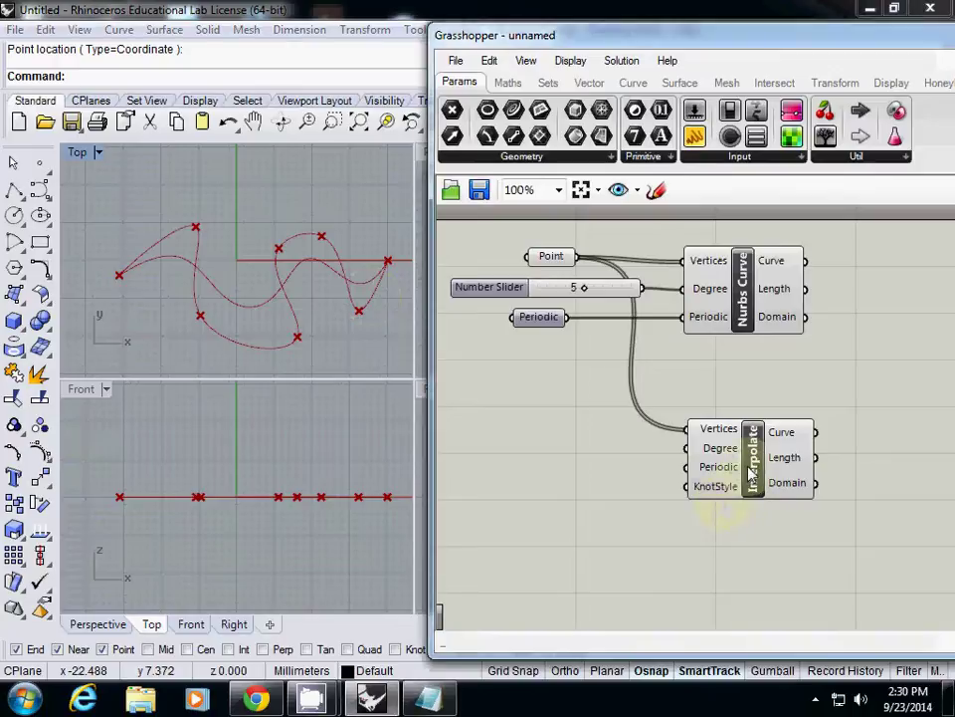
- Read the Interpolate help page, then place Interpolate beneath Nurbs Curve
right_click(712, 468)
left_click(776, 590)
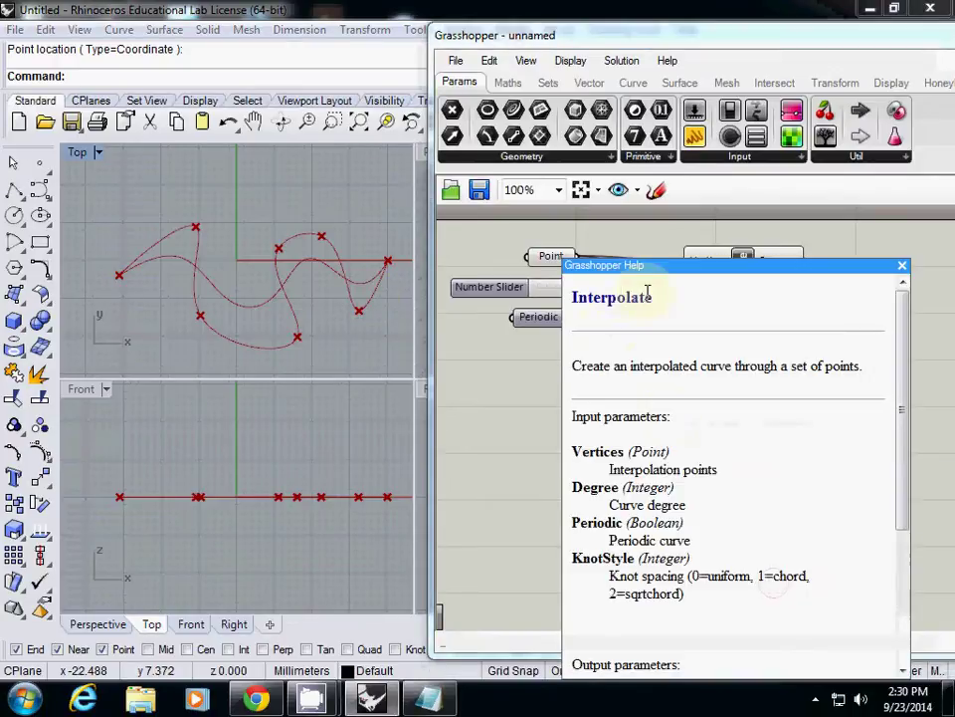
left_click_drag(653, 278, 339, 145)
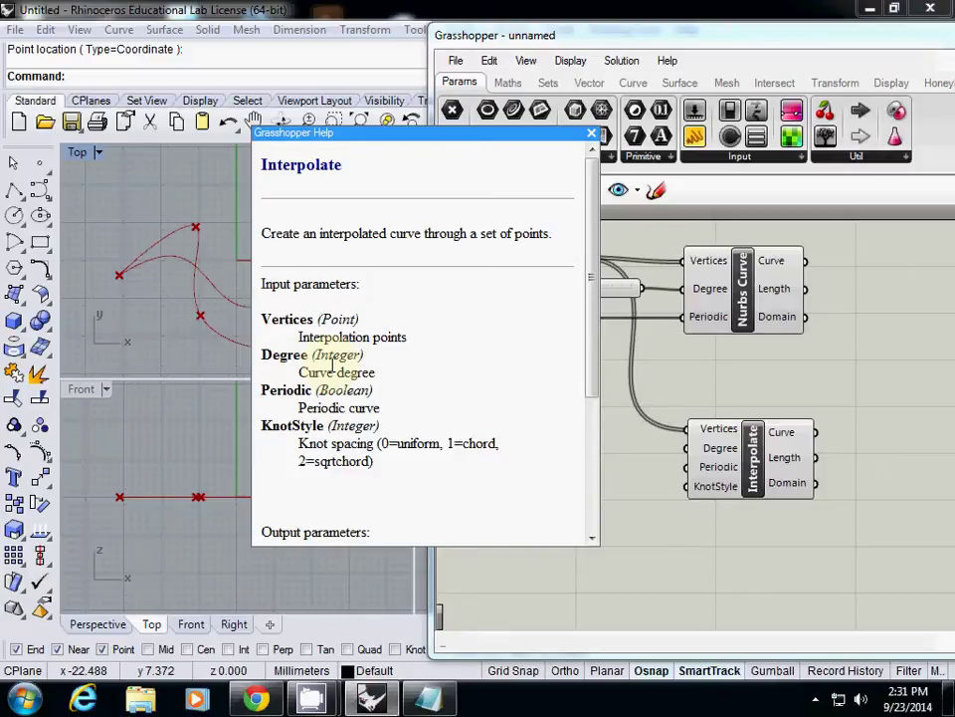
left_click(591, 132)
left_click_drag(730, 430, 719, 351)
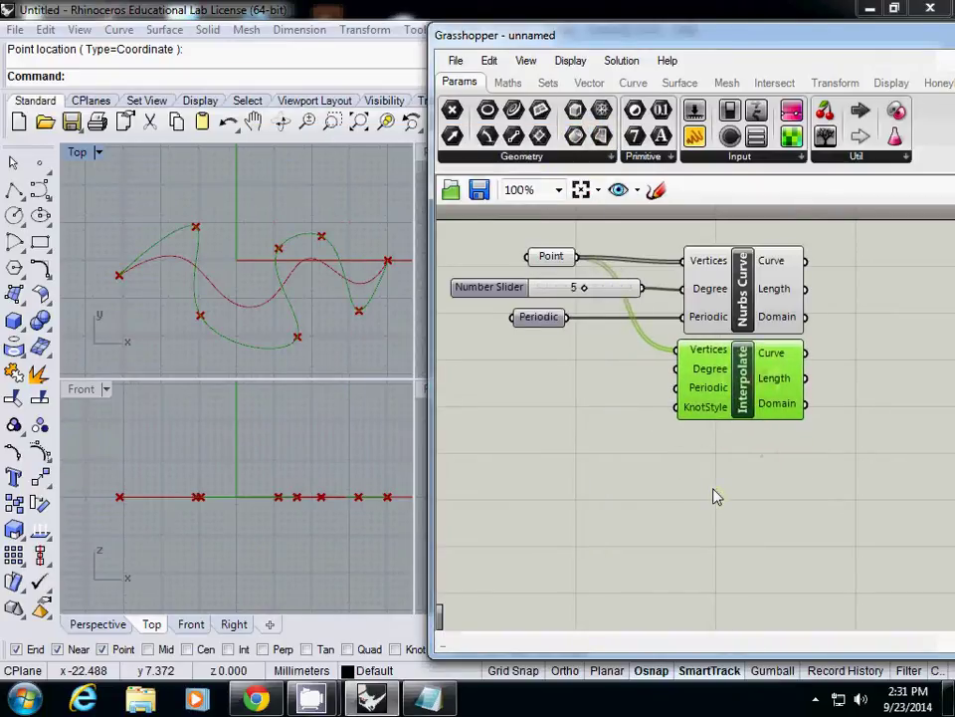
- Add a Kinky Curve component to the canvas
right_click_drag(711, 523, 674, 493)
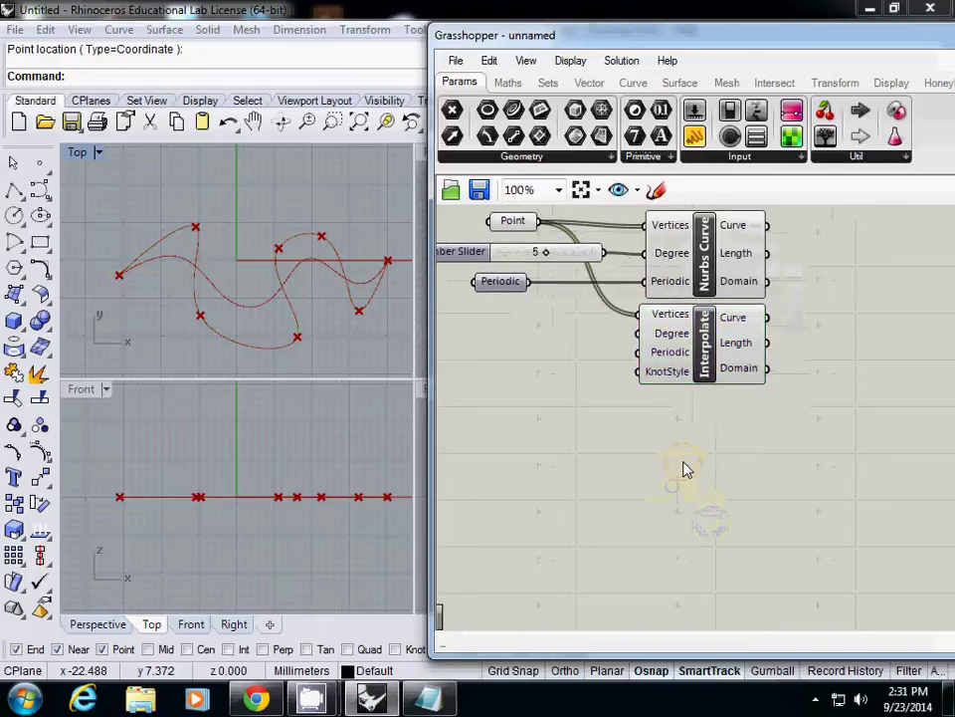
double_click(686, 470)
type("kink")
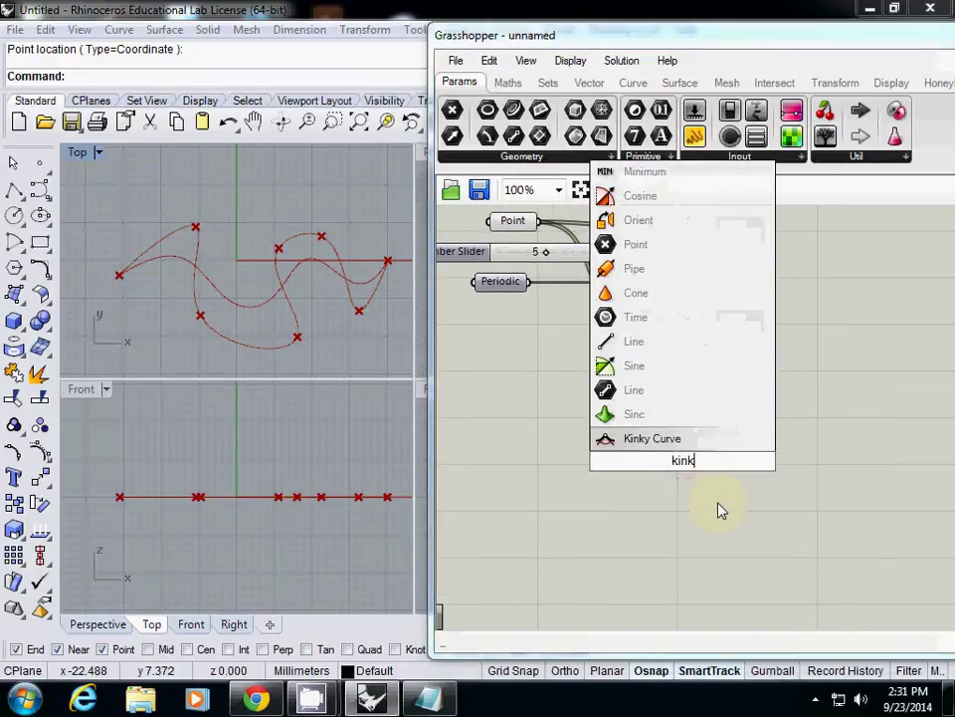
type("y cur")
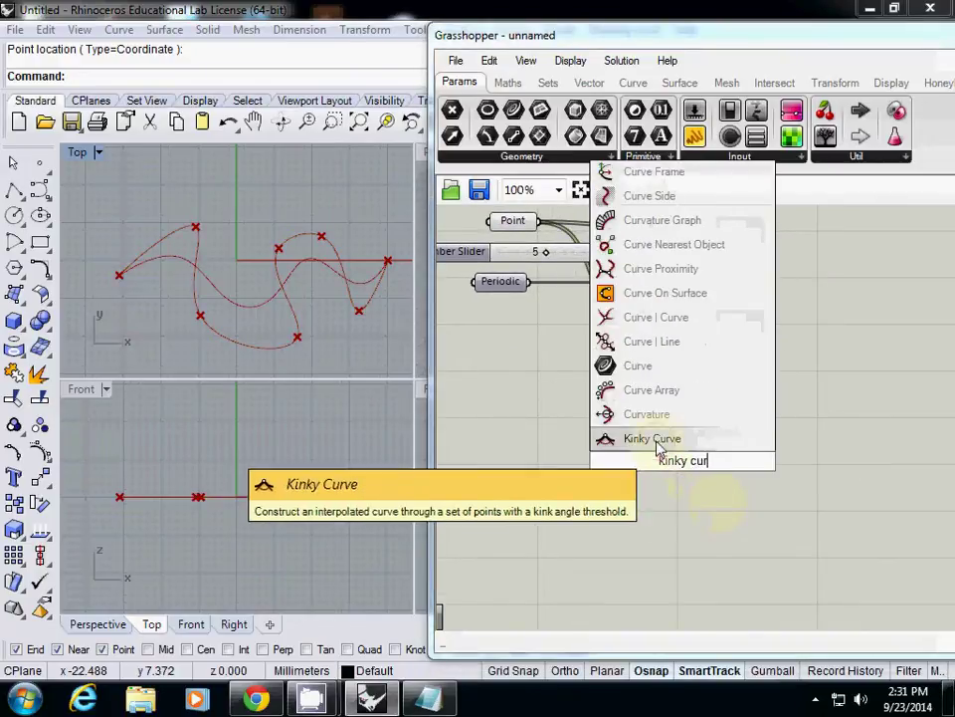
key("Return")
left_click_drag(677, 461, 701, 447)
- Wire the points into Kinky Curve's Vertices and the slider into its Degree
right_click_drag(600, 416, 641, 452)
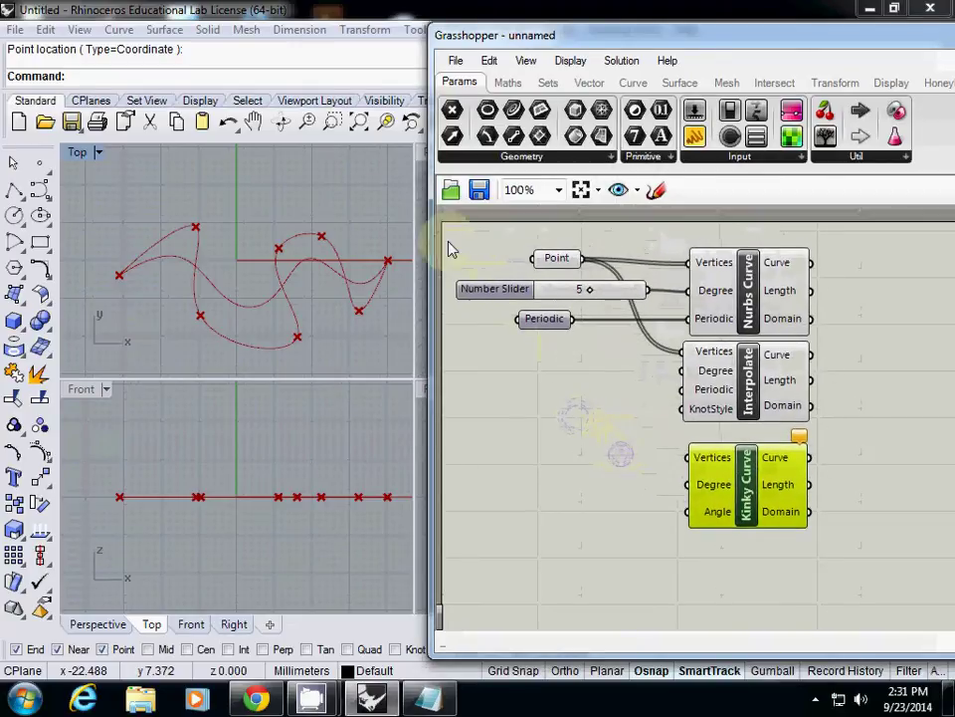
left_click_drag(446, 234, 652, 350)
left_click(605, 403)
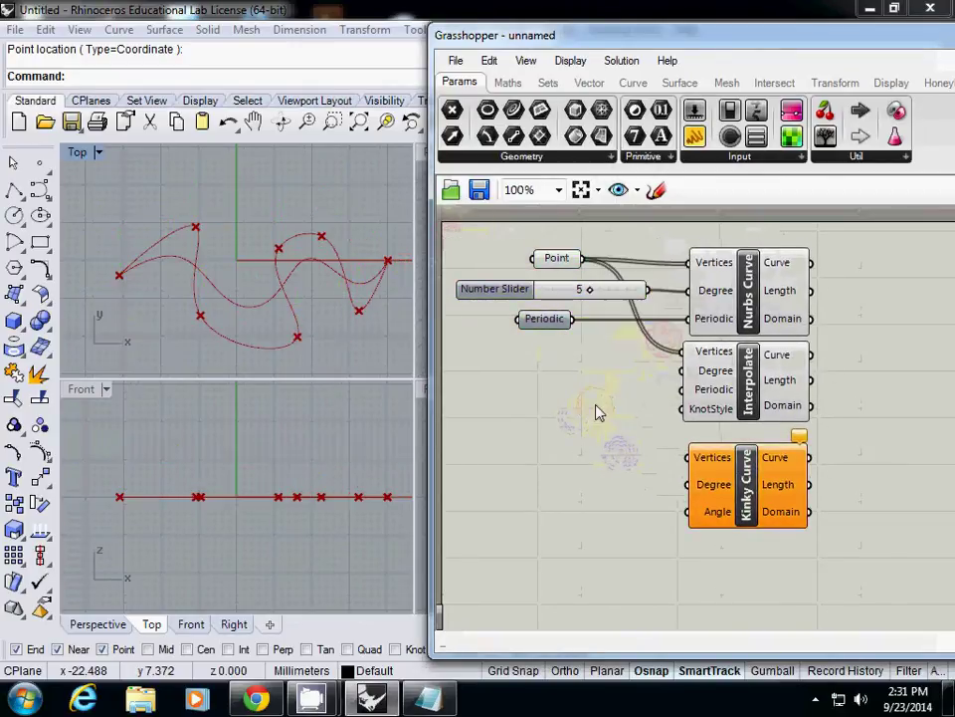
left_click_drag(556, 260, 687, 458)
right_click_drag(569, 392, 607, 374)
left_click_drag(609, 274, 612, 472)
left_click_drag(670, 474, 724, 465)
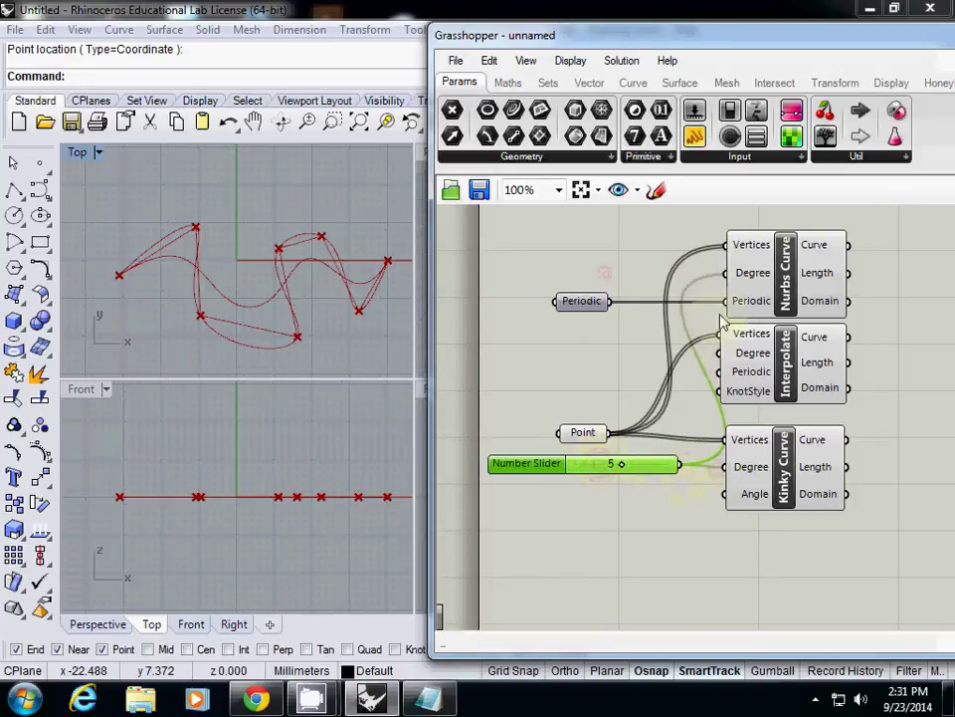
- Disconnect the points from the Nurbs Curve and Interpolate Vertices inputs
right_click(738, 248)
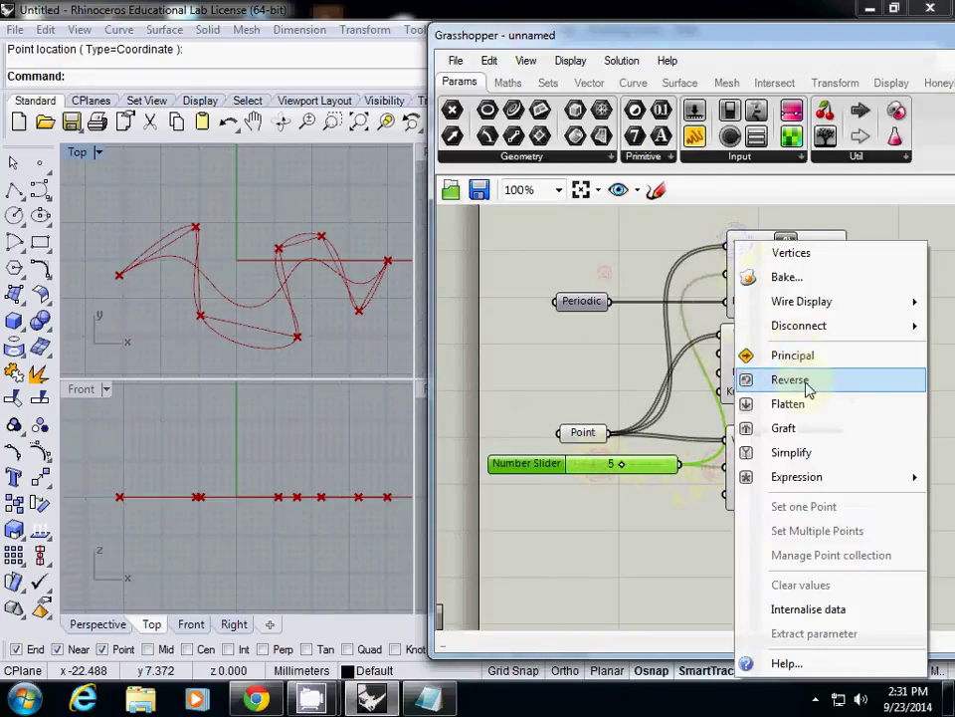
mouse_move(811, 339)
left_click(701, 330)
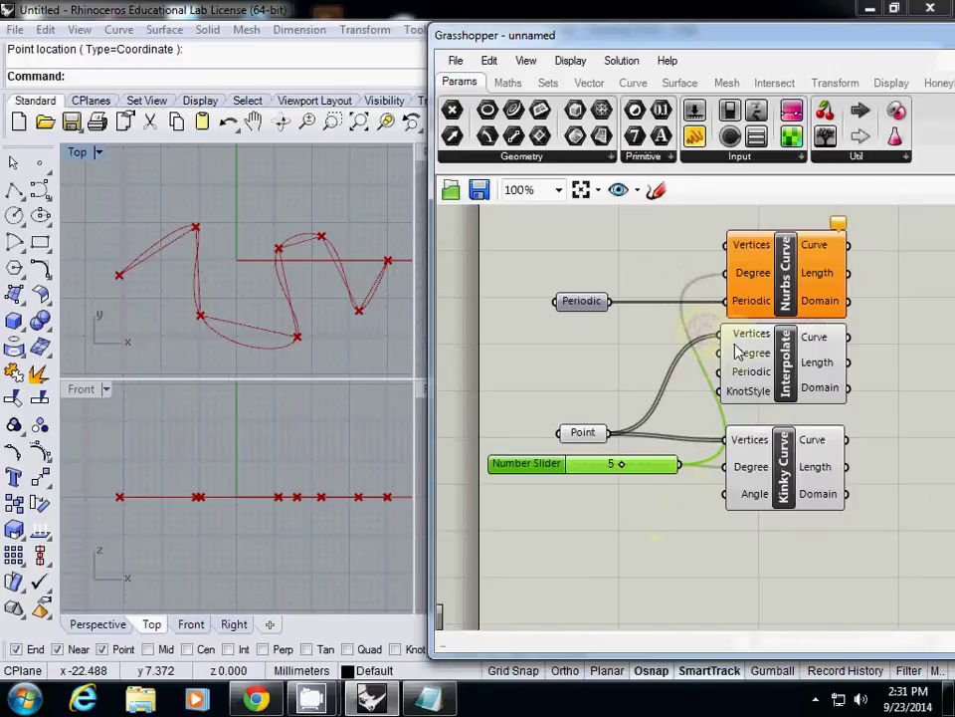
right_click(745, 336)
mouse_move(810, 330)
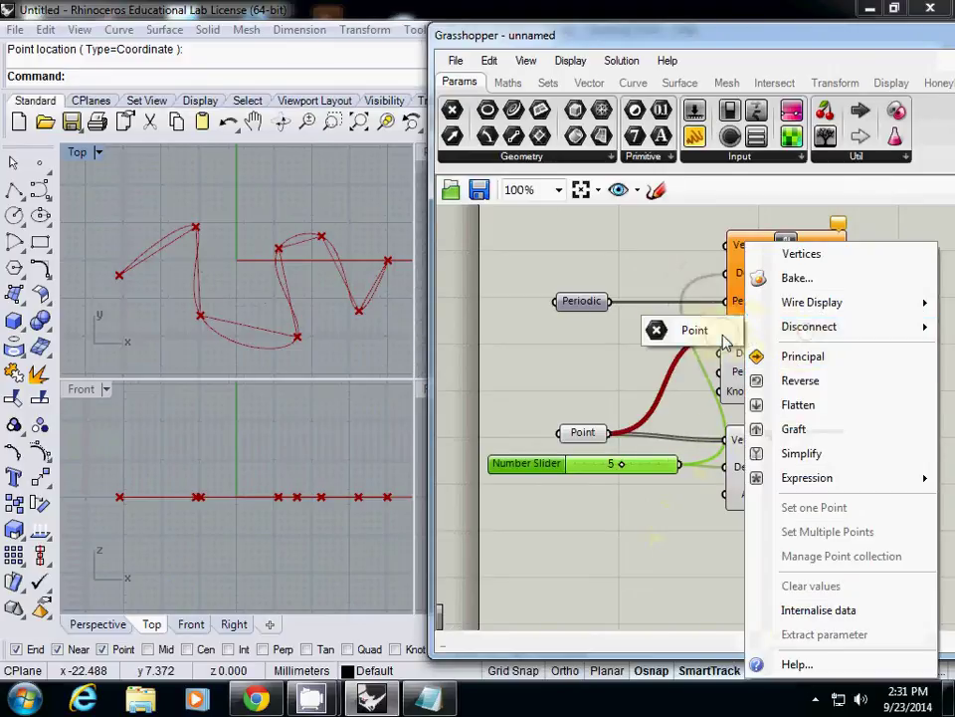
left_click(699, 329)
right_click_drag(638, 372, 608, 348)
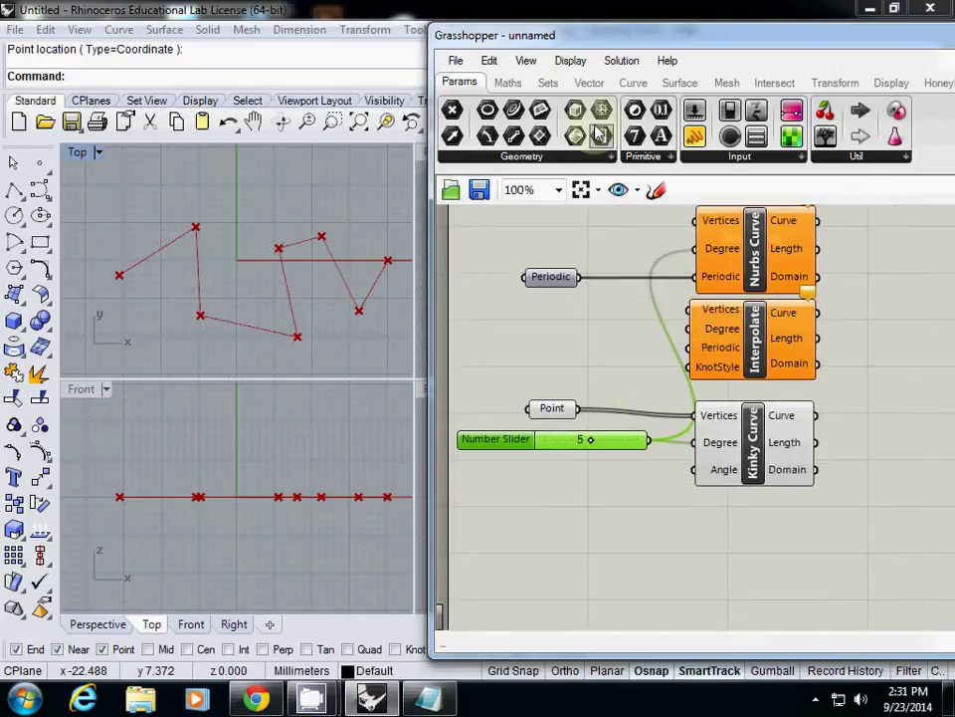
- Preview only selected components' geometry and move the editor aside to reveal Rhino's viewports
left_click_drag(565, 47, 181, 48)
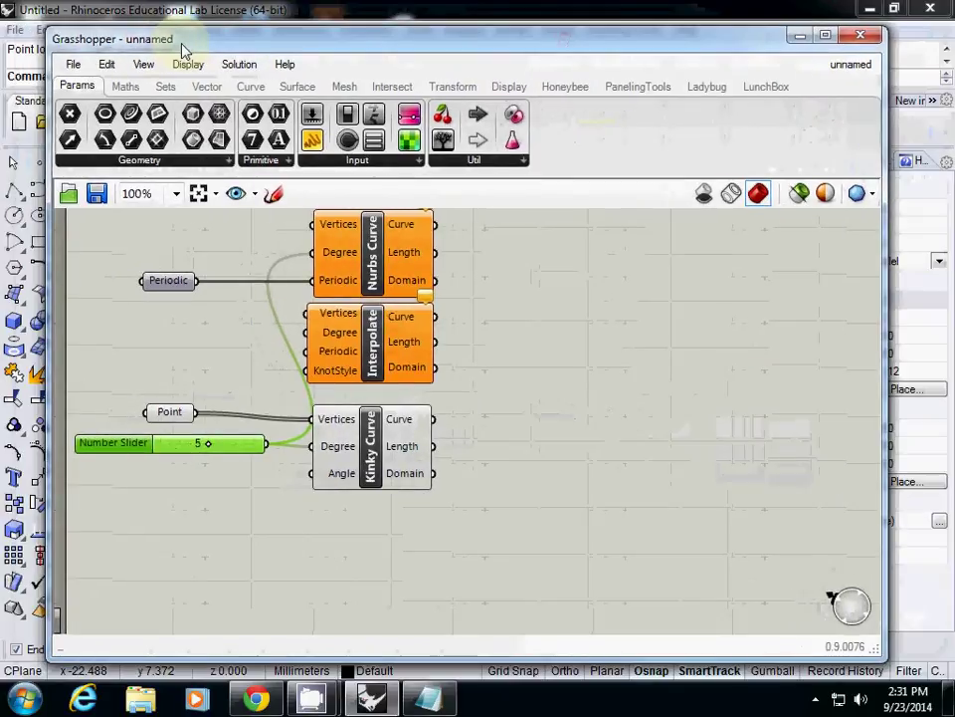
left_click(799, 195)
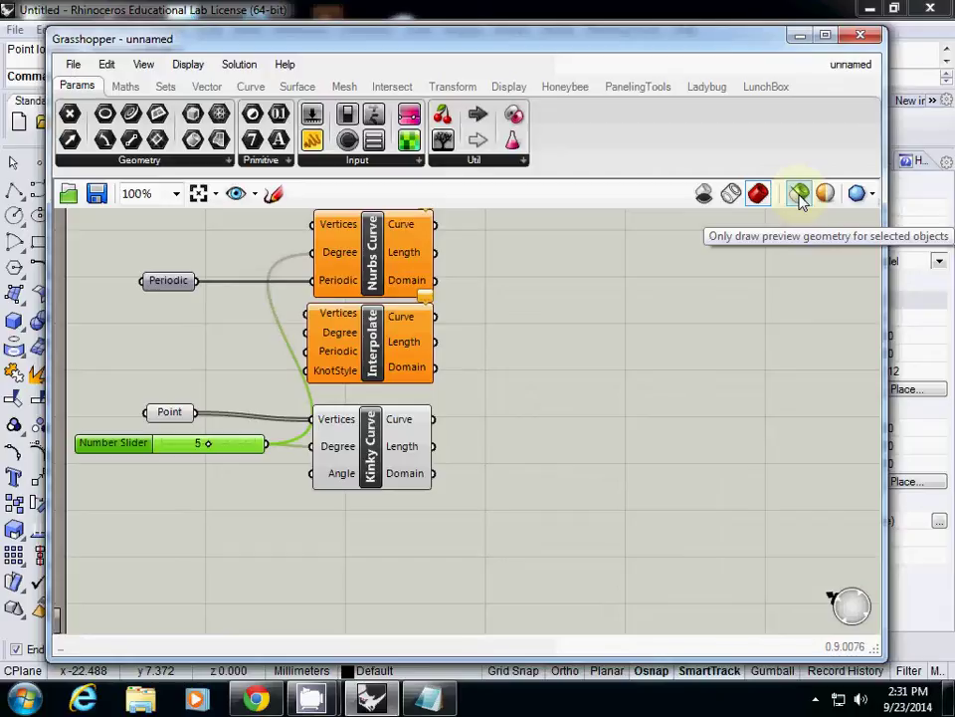
left_click_drag(579, 51, 668, 121)
left_click_drag(290, 481, 408, 293)
- Reconnect the points to Nurbs Curve and Interpolate Vertices, previewing each curve in turn
left_click_drag(289, 480, 403, 383)
left_click_drag(329, 107, 628, 105)
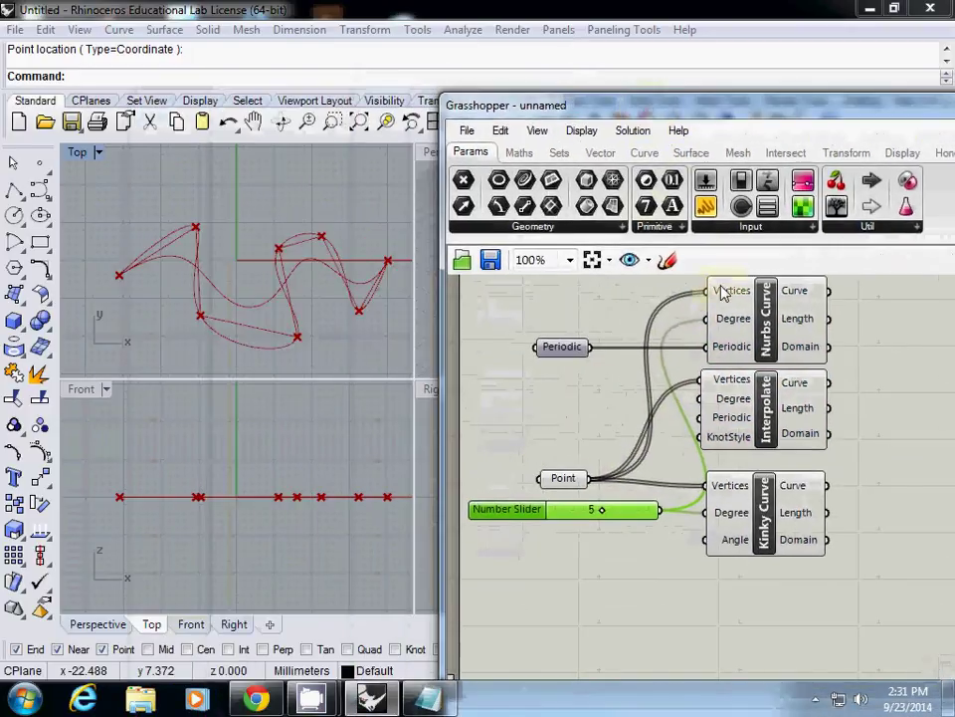
left_click(777, 331)
left_click(766, 413)
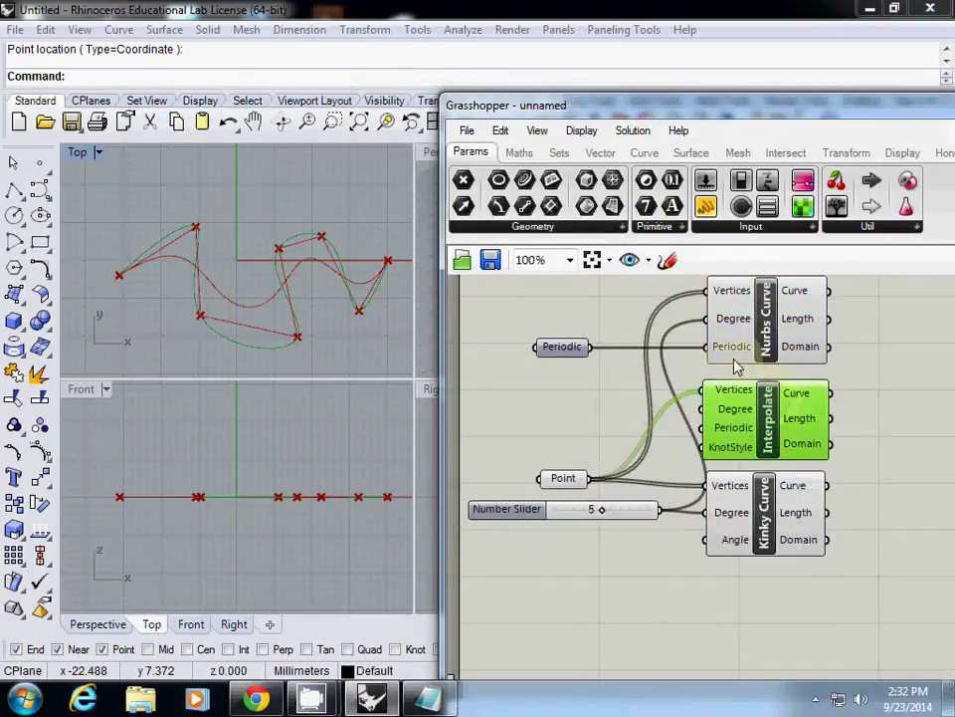
- Preview the Nurbs Curve, then the Kinky Curve, in Rhino's Top view
left_click_drag(677, 105, 400, 98)
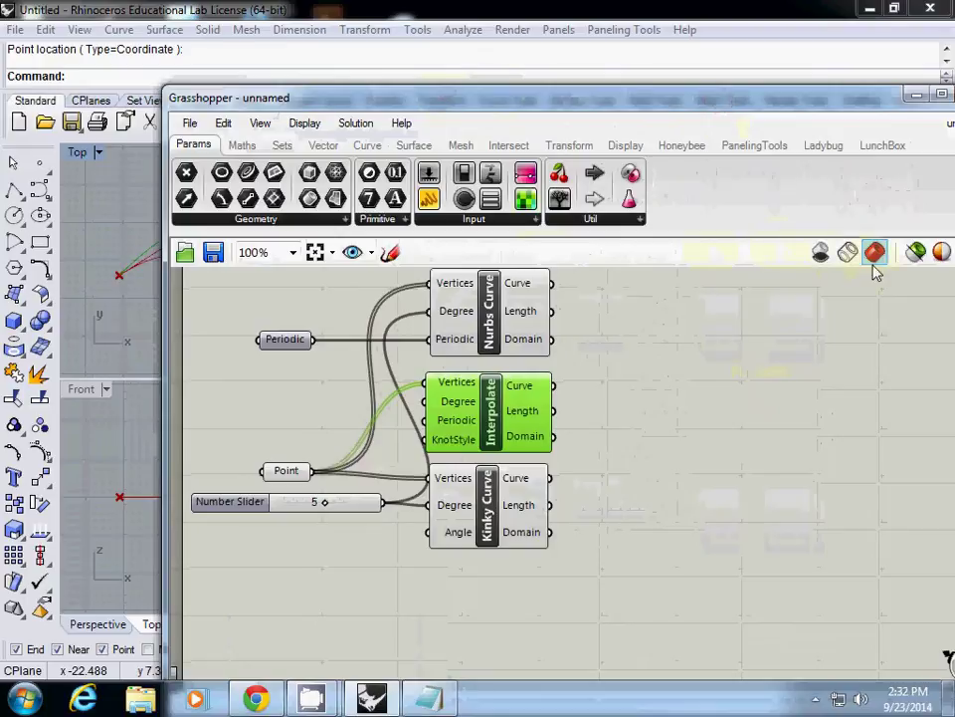
left_click_drag(465, 104, 674, 101)
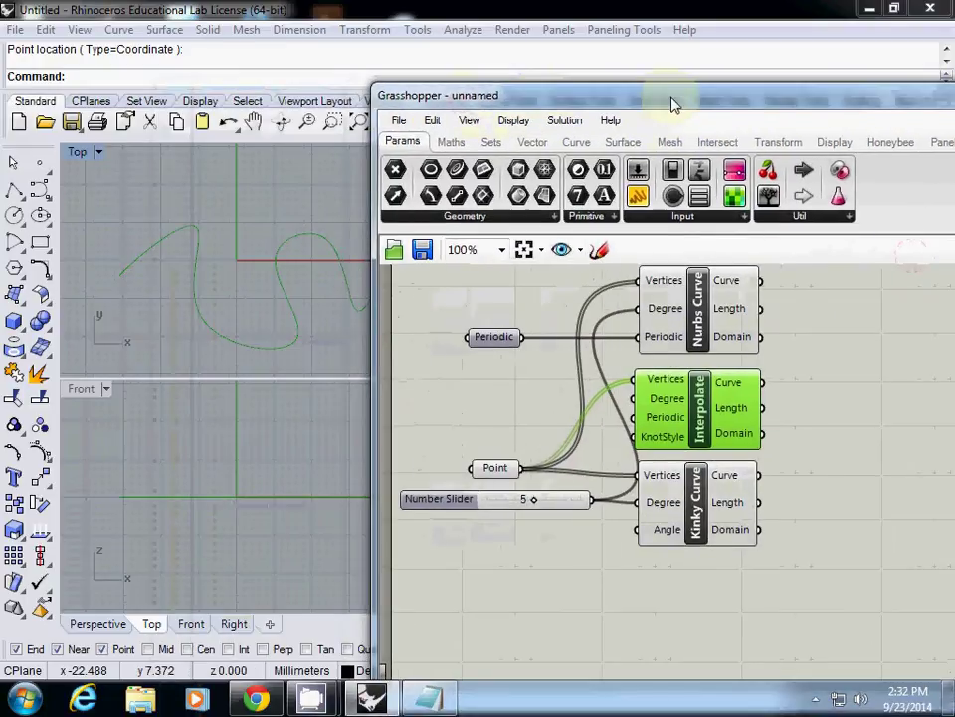
left_click(734, 316)
left_click(697, 501)
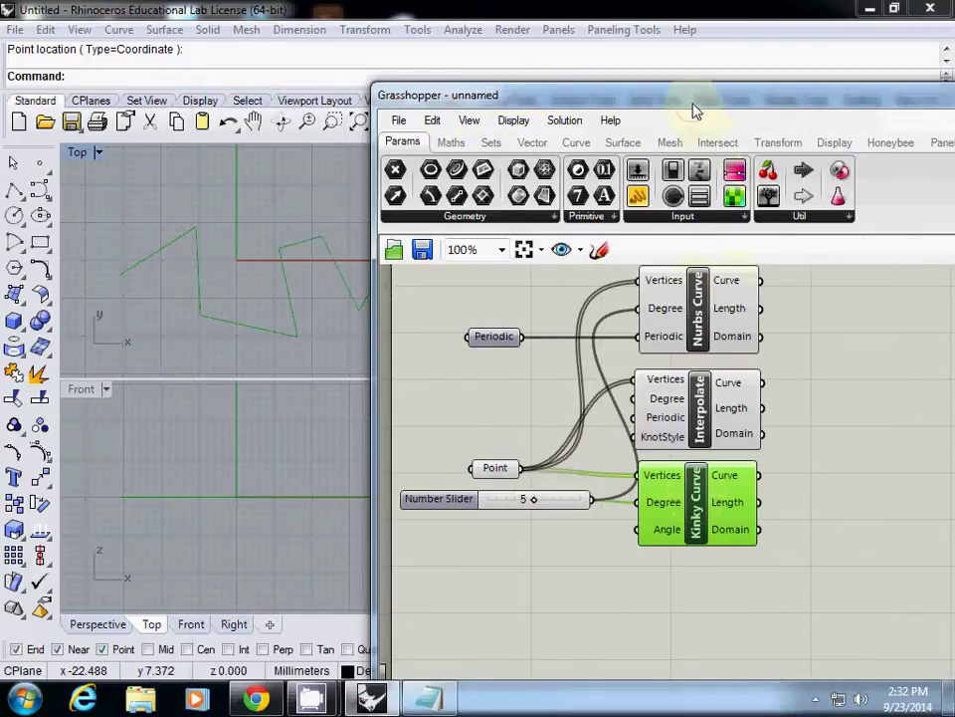
- Reposition the editor so the Kinky Curve's angular path shows clearly in the Top view
left_click_drag(691, 100, 396, 57)
left_click_drag(477, 62, 531, 90)
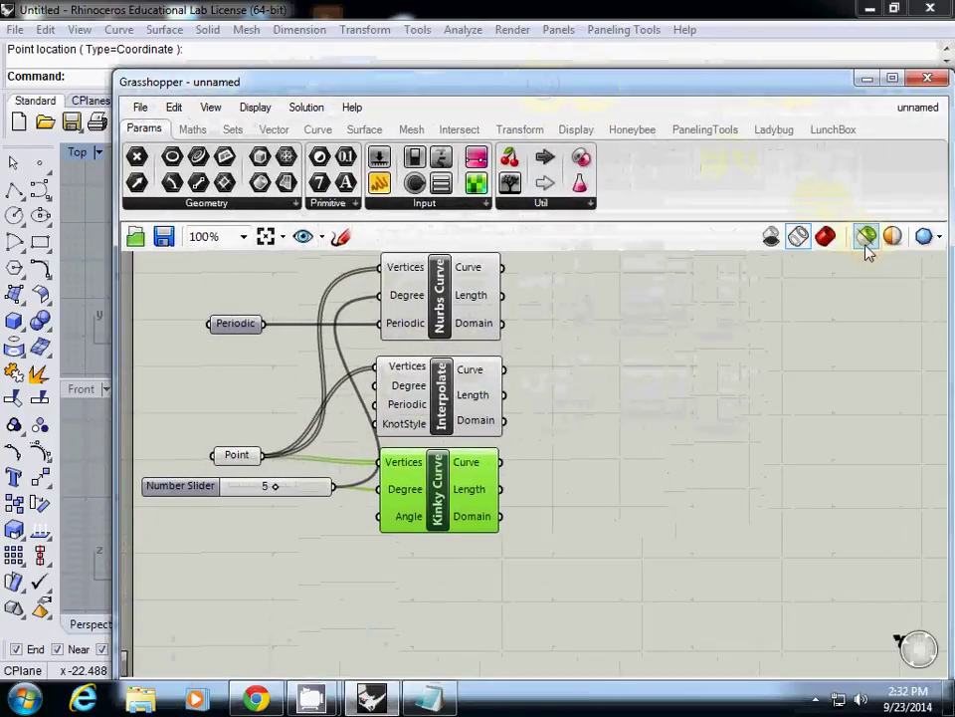
mouse_move(600, 97)
left_mouse_down()
mouse_move(873, 101)
mouse_move(773, 96)
mouse_move(786, 88)
mouse_move(616, 84)
left_mouse_up()
left_click_drag(359, 86, 416, 82)
left_click(622, 358)
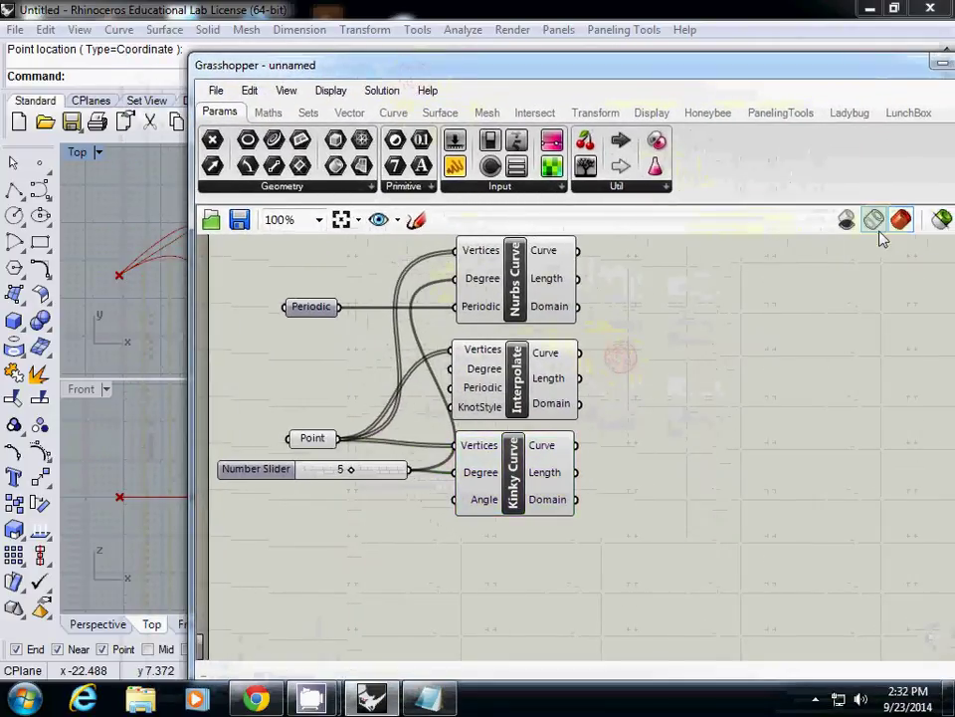
left_click_drag(794, 72, 719, 58)
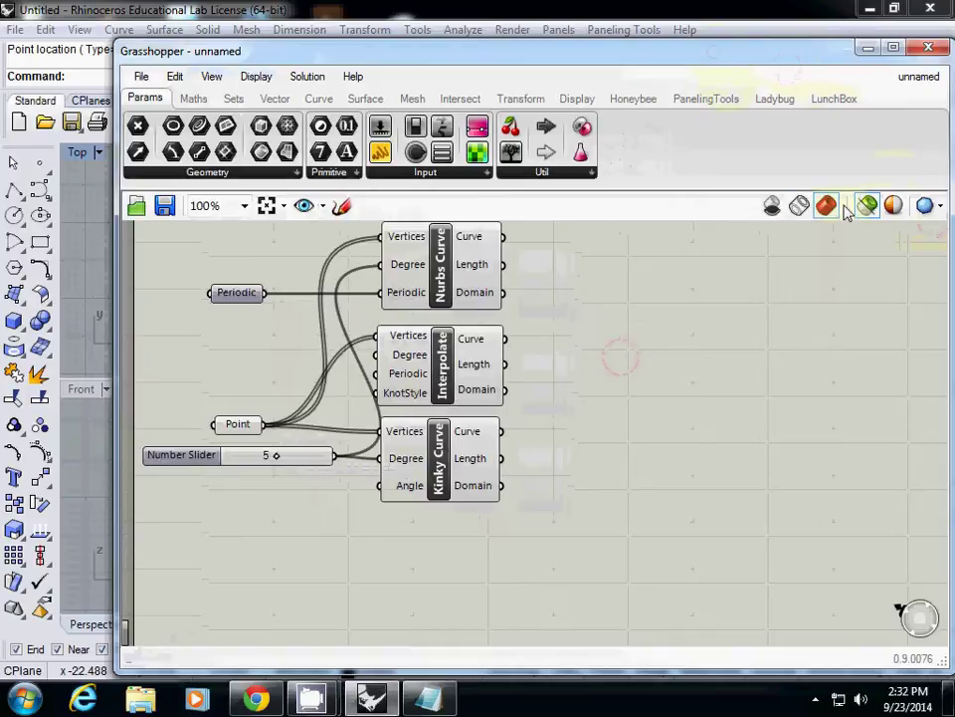
left_click(454, 456)
left_click_drag(440, 54, 416, 55)
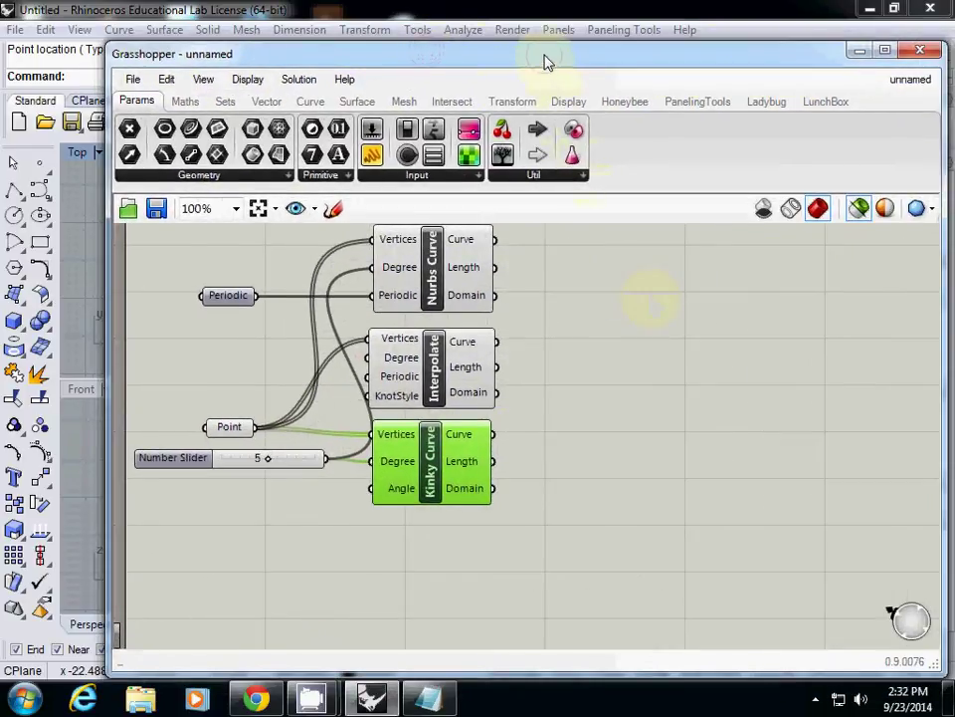
left_click_drag(549, 60, 610, 65)
left_click_drag(527, 64, 782, 44)
right_click_drag(652, 525, 662, 484)
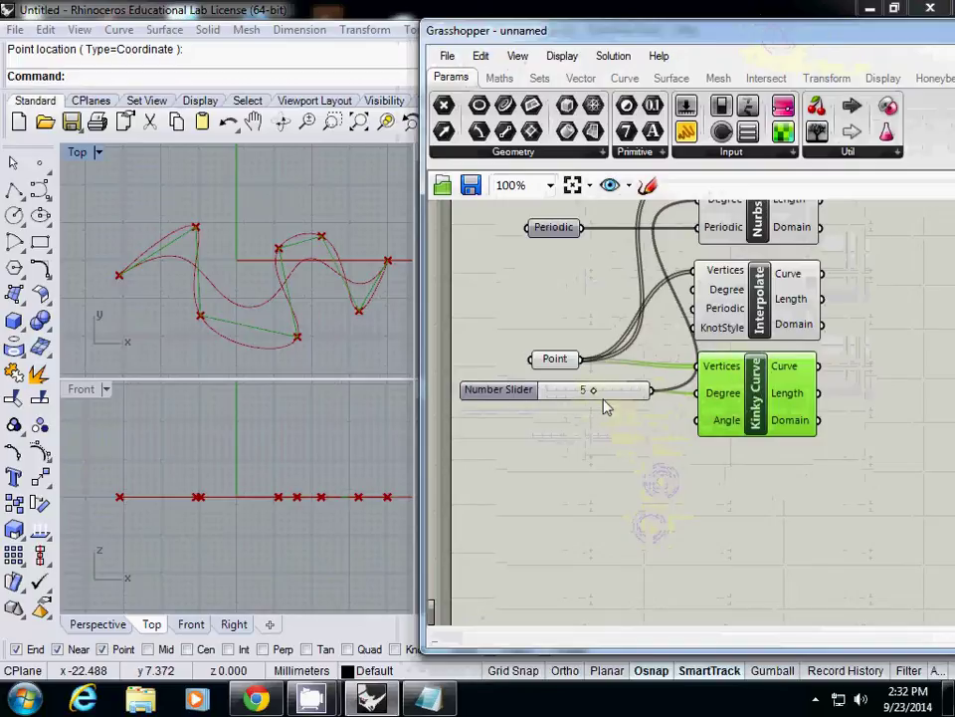
- Drag the Kinky Curve Degree slider from 5 down to 2
left_click_drag(593, 394, 564, 392)
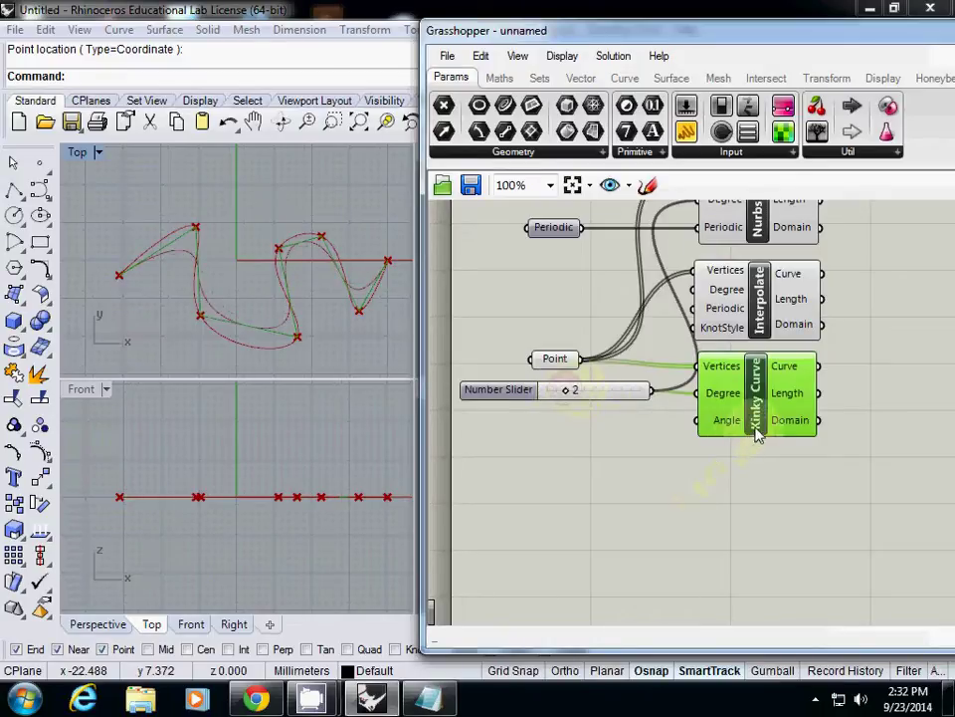
left_click_drag(757, 435, 779, 448)
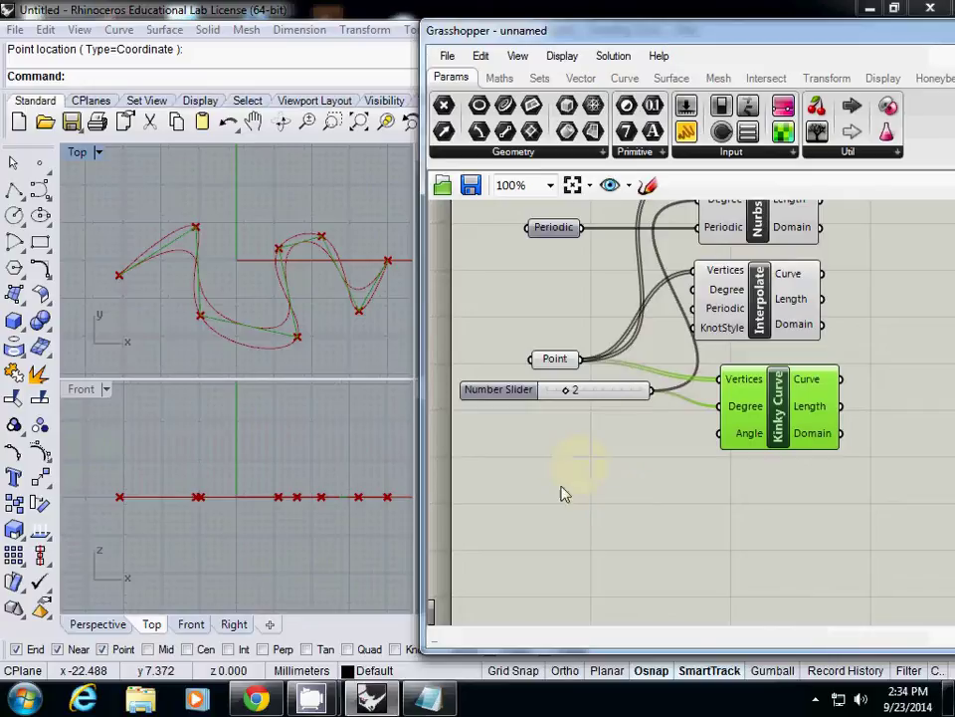
- Add a Number Slider set to 90 via the canvas search
double_click(521, 487)
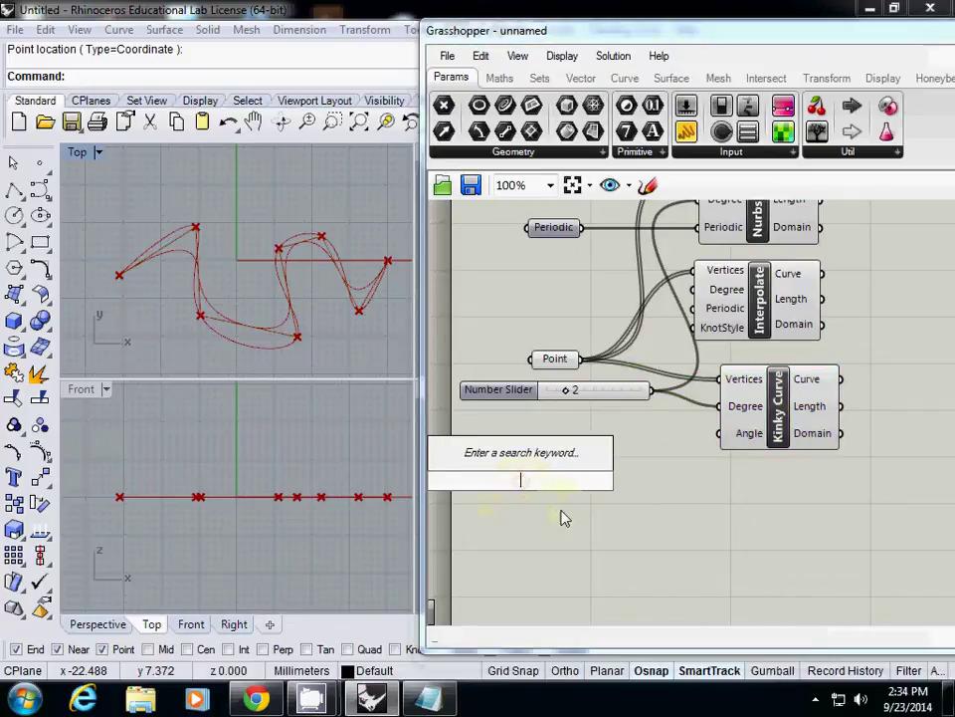
type("90")
key("Return")
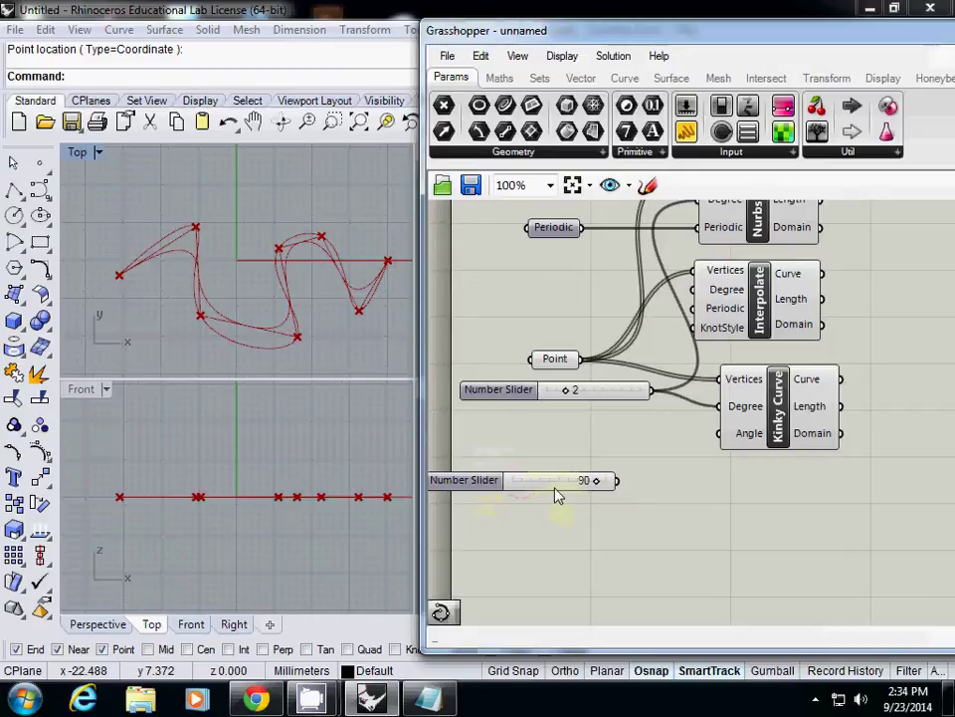
left_click(554, 490)
right_click(554, 491)
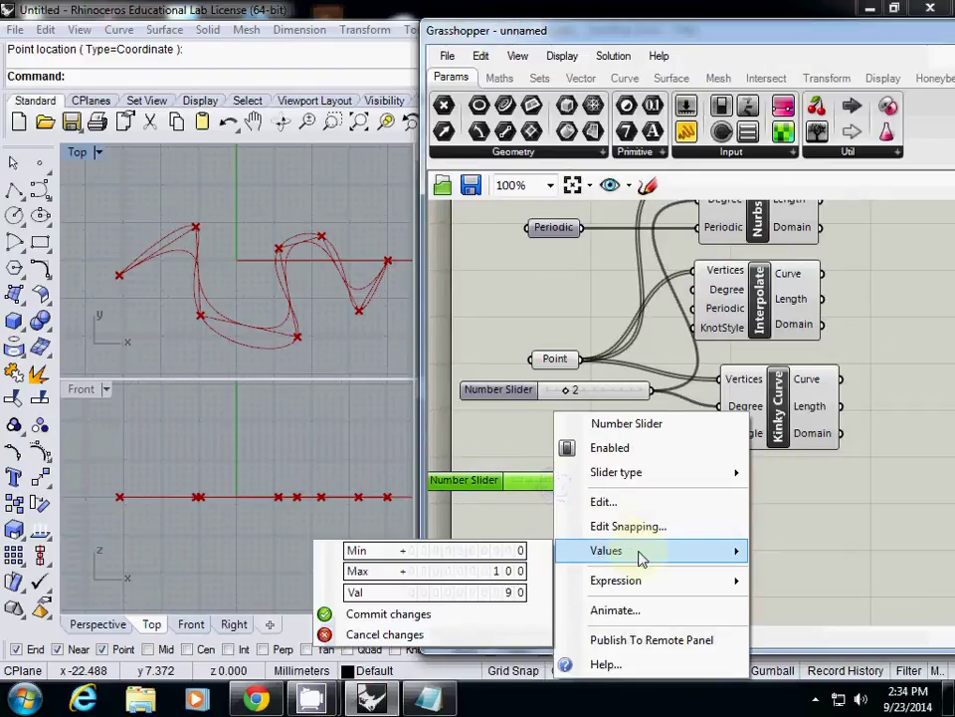
left_click(559, 579)
- Raise the slider's maximum value to 360 and commit the range
left_click(579, 485)
right_click(578, 485)
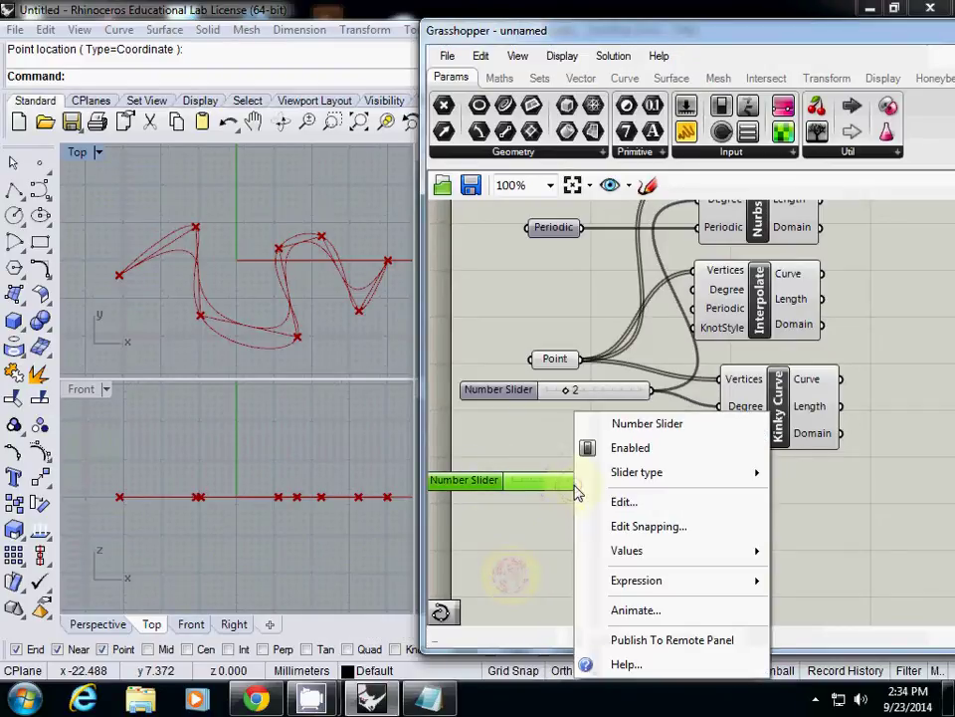
mouse_move(683, 553)
left_click(507, 571)
type("360")
left_click(519, 571)
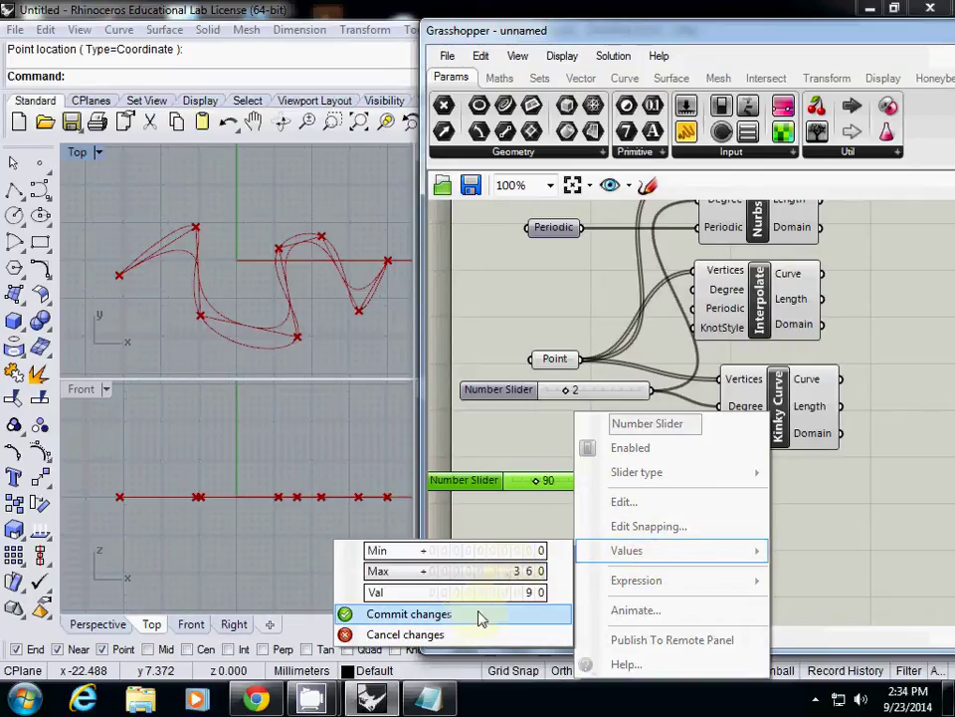
left_click(481, 616)
- Set the slider to 238 and rename it 'Angle in Degress'
left_click_drag(538, 486, 577, 486)
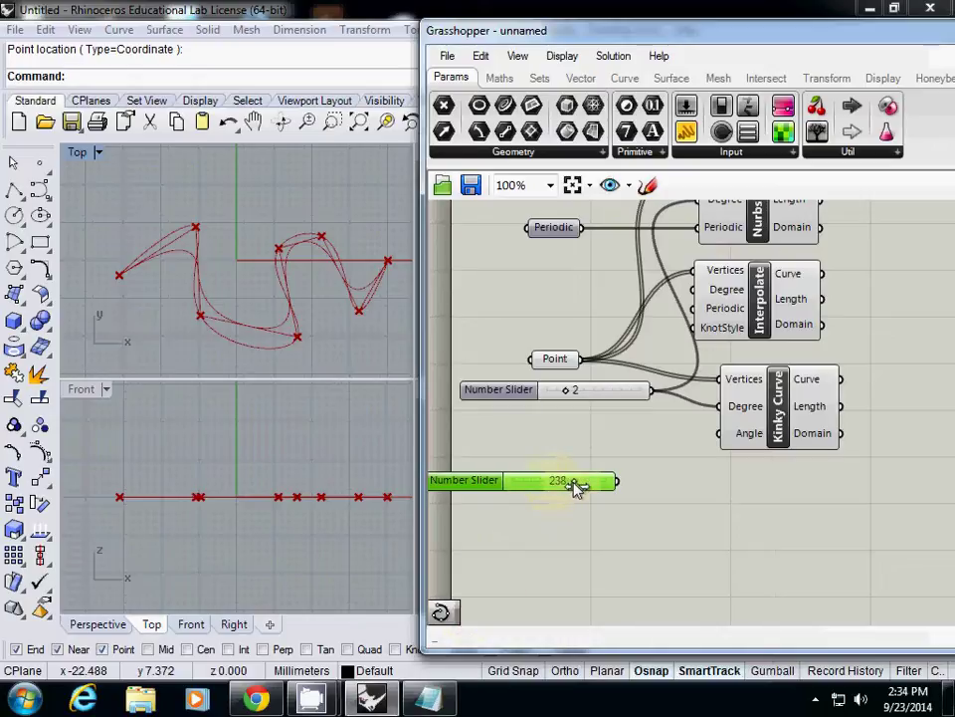
right_click(476, 482)
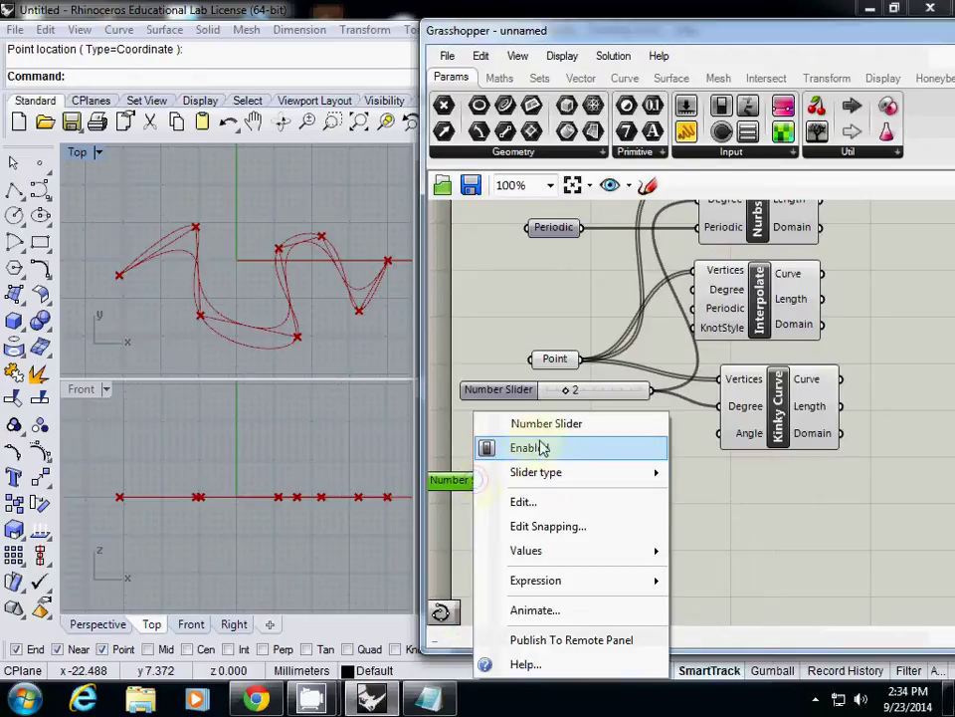
left_click_drag(578, 423, 424, 409)
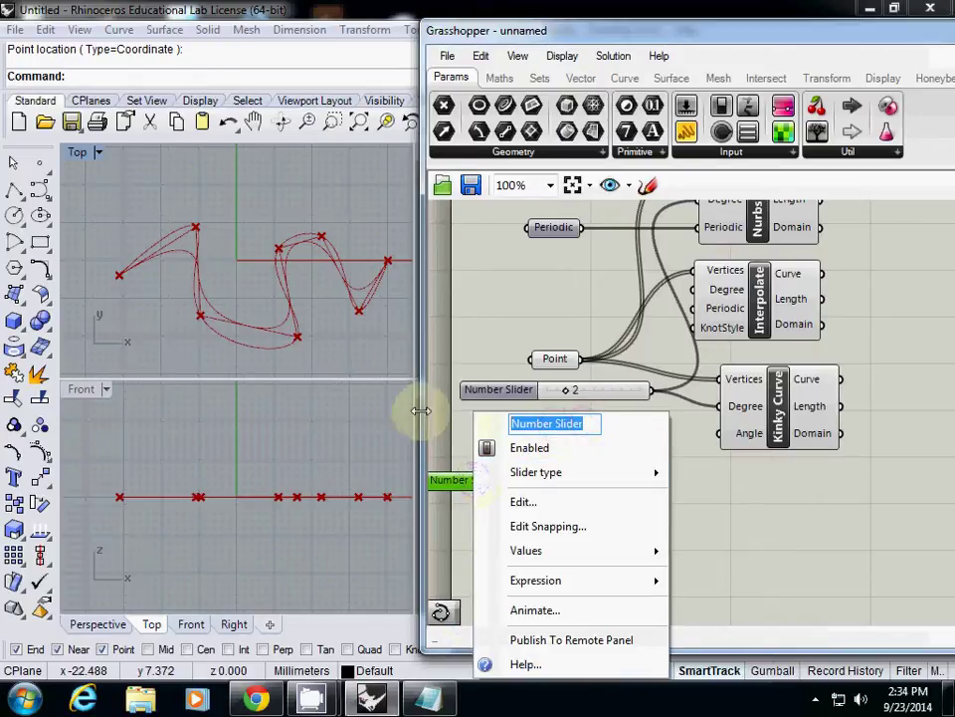
type("Angle in ")
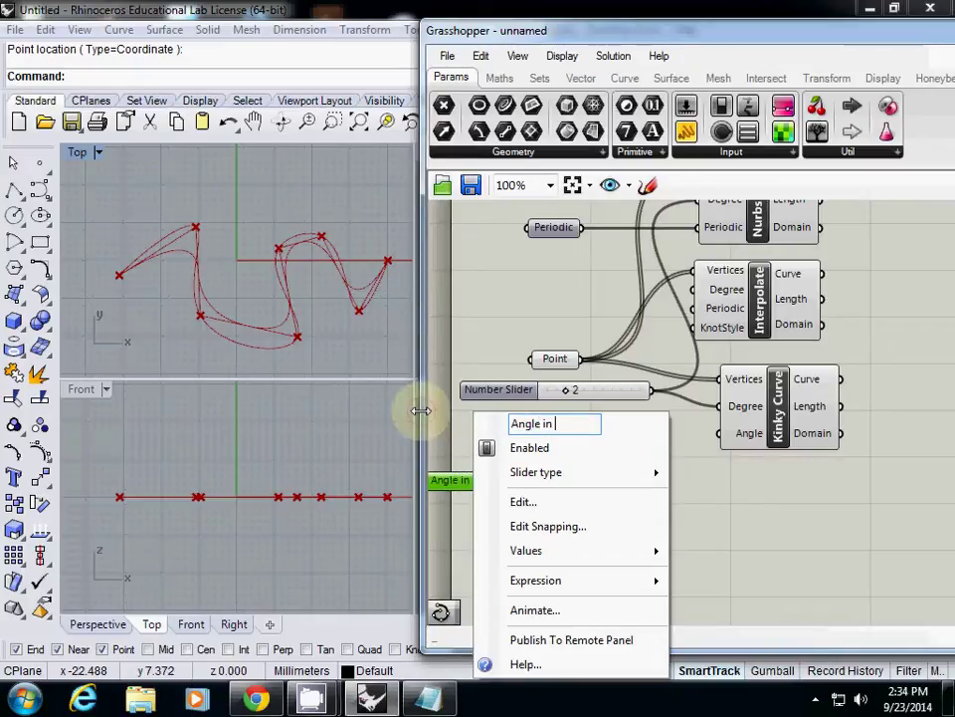
type("Degress")
key("Return")
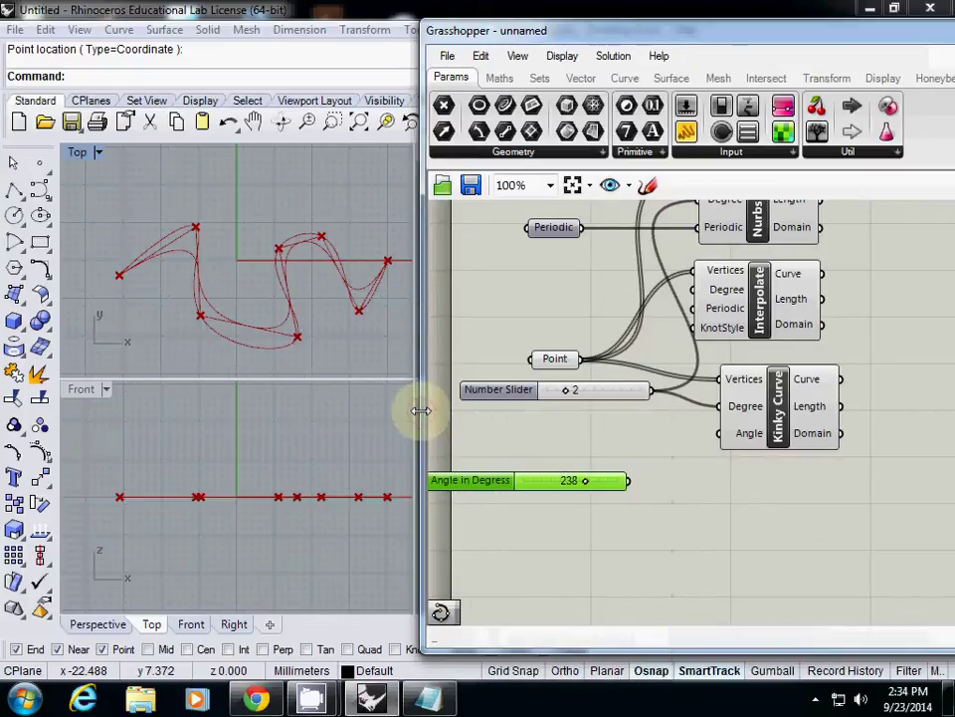
- Place a Radians component between the angle slider and Kinky Curve's Angle input
left_click_drag(749, 433, 817, 427)
double_click(706, 528)
type("r")
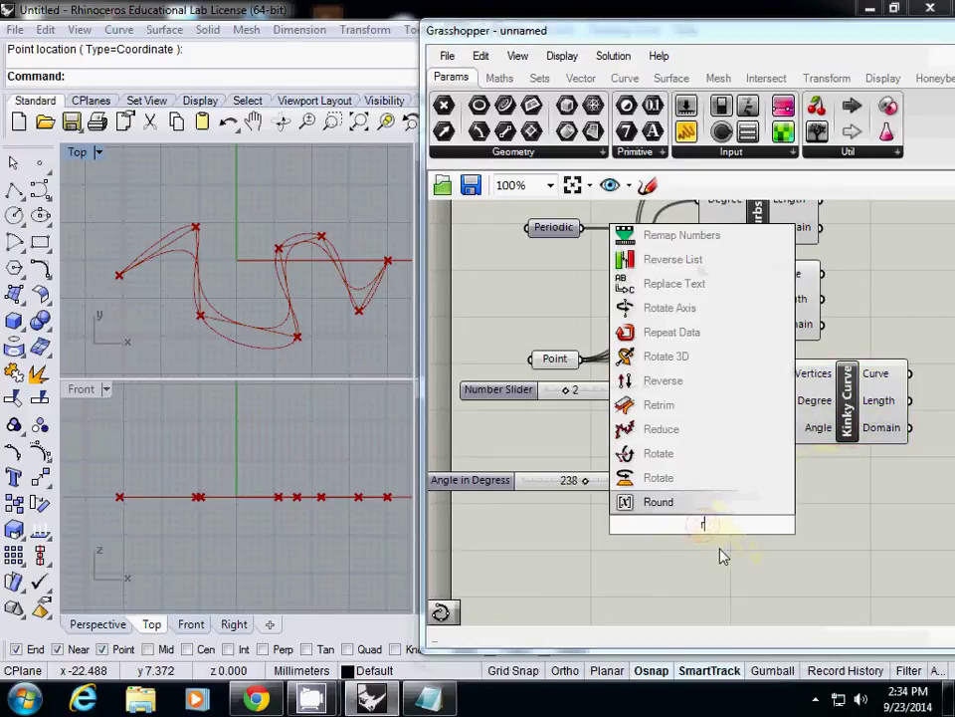
type("ad")
left_click(697, 503)
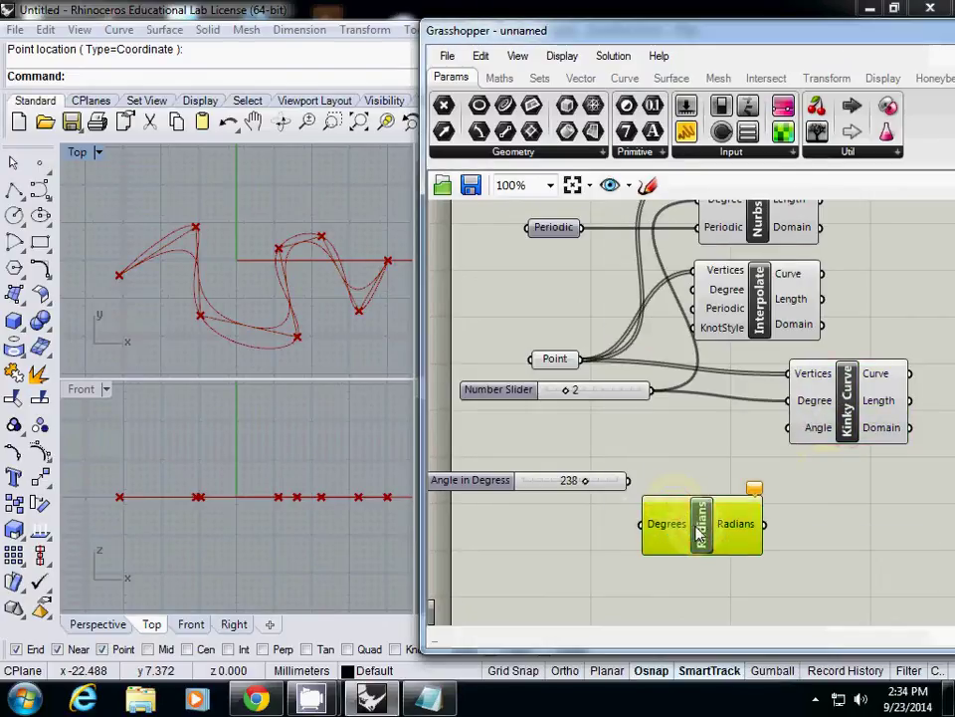
left_click_drag(700, 535, 702, 491)
left_click_drag(628, 480, 645, 479)
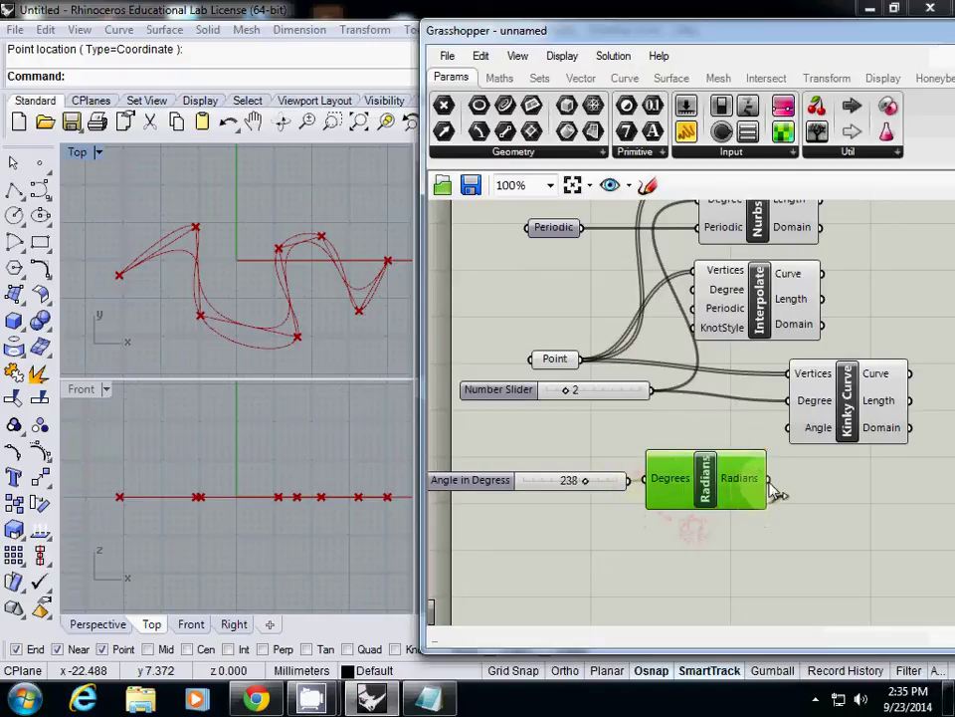
left_click_drag(771, 487, 789, 432)
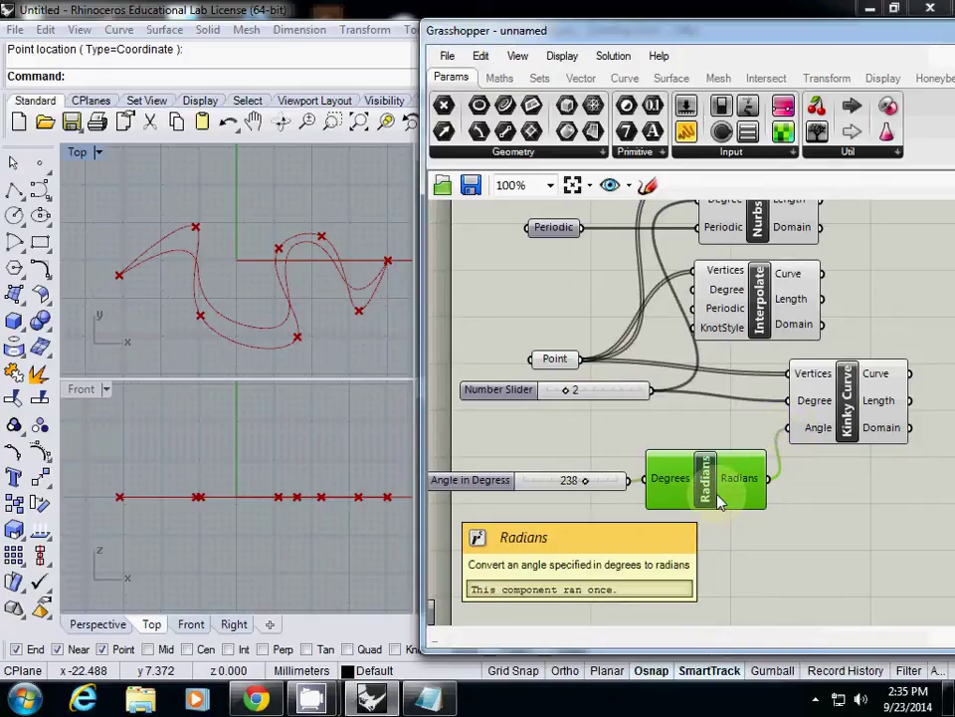
left_click(555, 362)
mouse_move(557, 365)
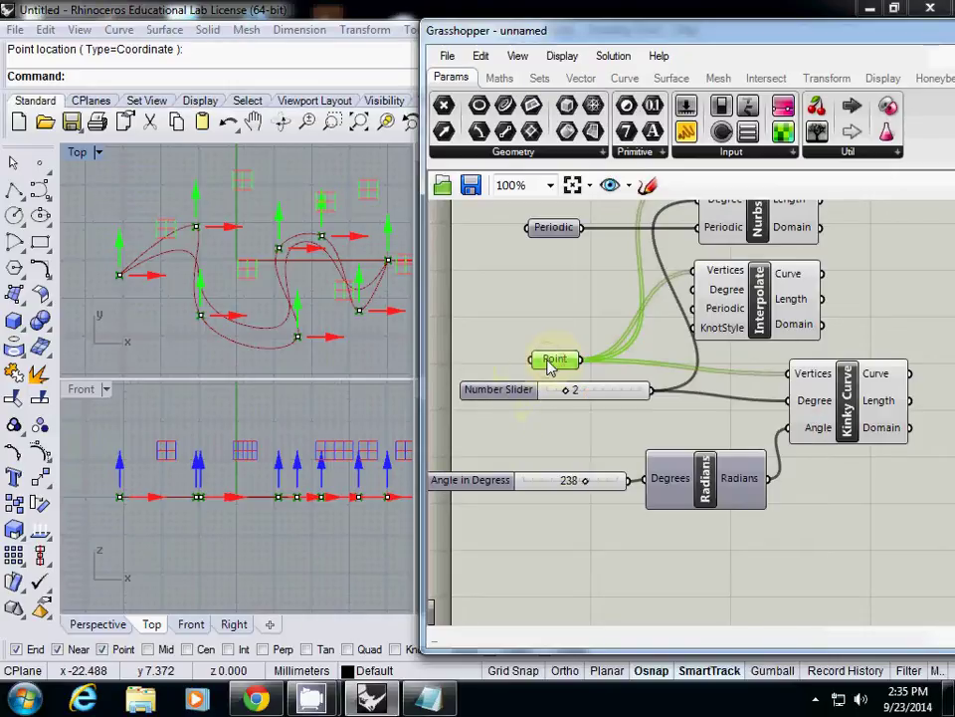
- Clear the stored points from the Point parameter
right_click(550, 367)
left_click(609, 583)
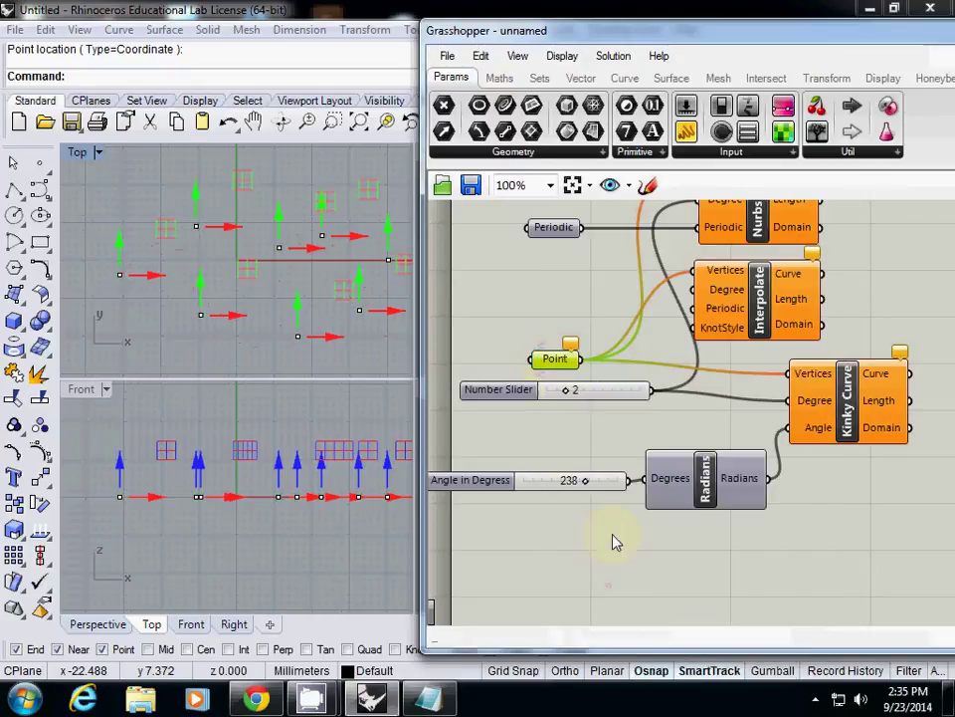
right_click(555, 370)
left_click(618, 584)
- Disconnect the Point parameter from Interpolate's and Nurbs Curve's Vertices inputs
right_click(724, 277)
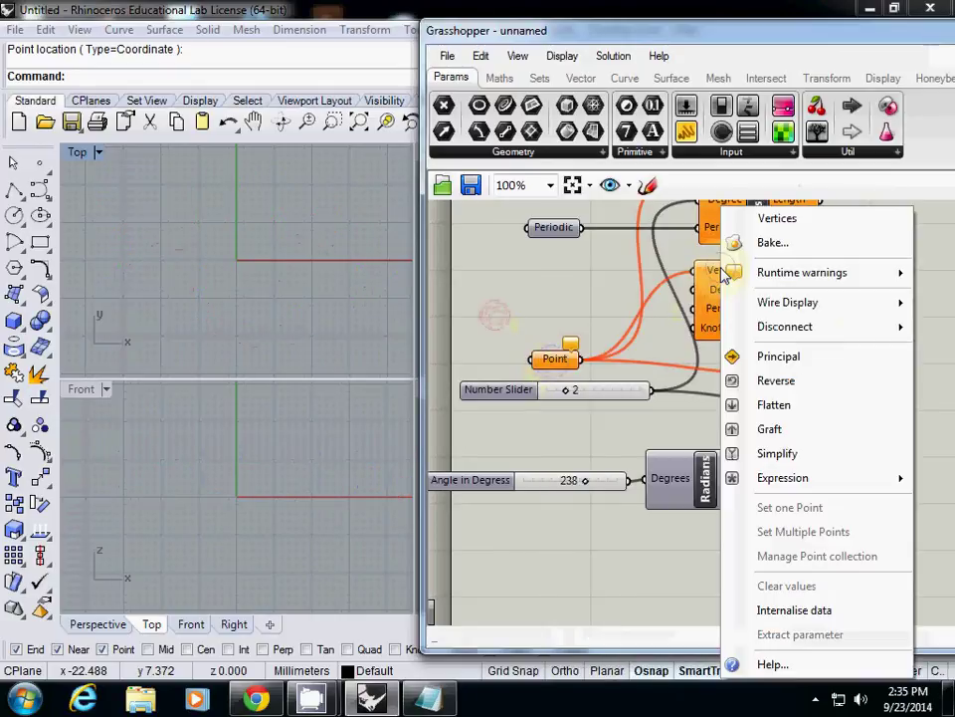
mouse_move(772, 328)
left_click(669, 330)
right_click_drag(673, 303, 729, 285)
right_click(681, 278)
mouse_move(737, 329)
left_click(649, 331)
- Pick five new points in Rhino's Top view for the Point parameter
right_click(595, 356)
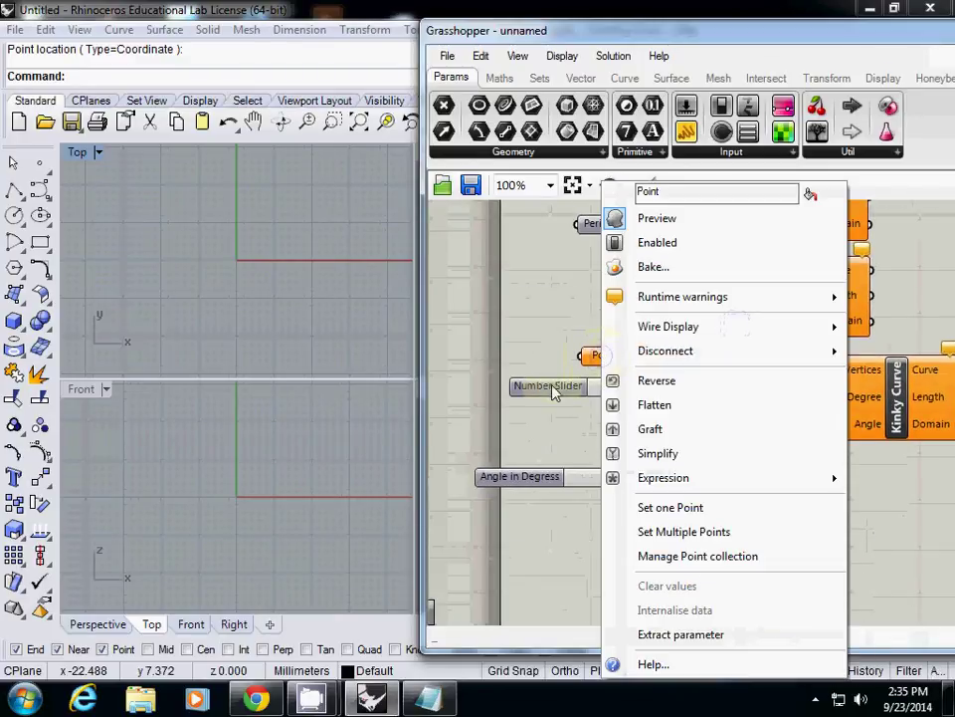
left_click(535, 339)
right_click(600, 356)
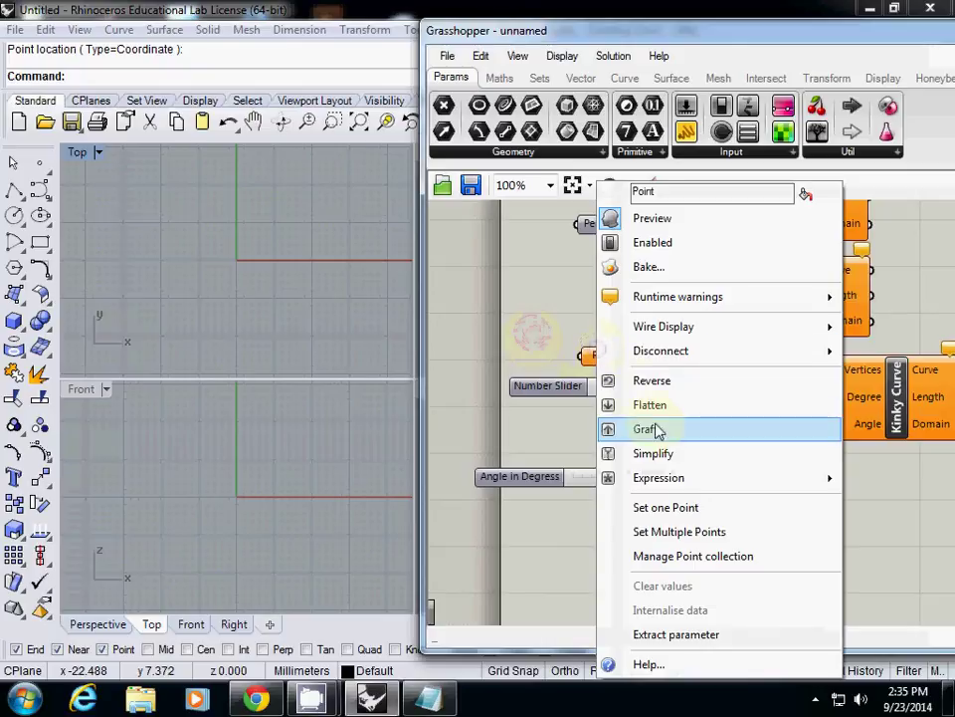
left_click(673, 507)
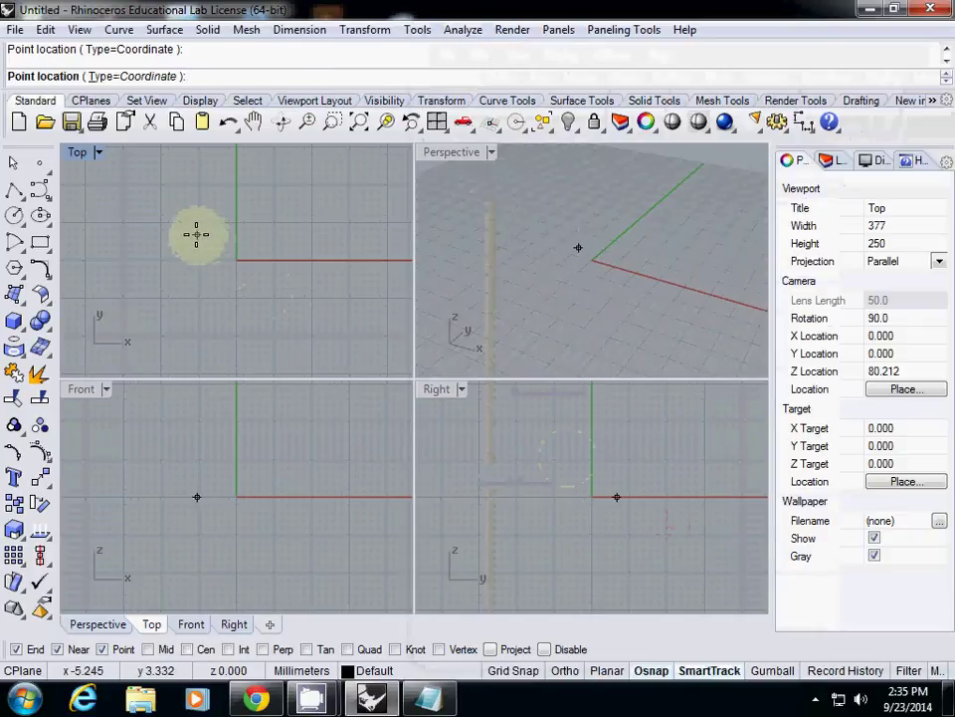
left_click(137, 289)
left_click(172, 204)
left_click(250, 176)
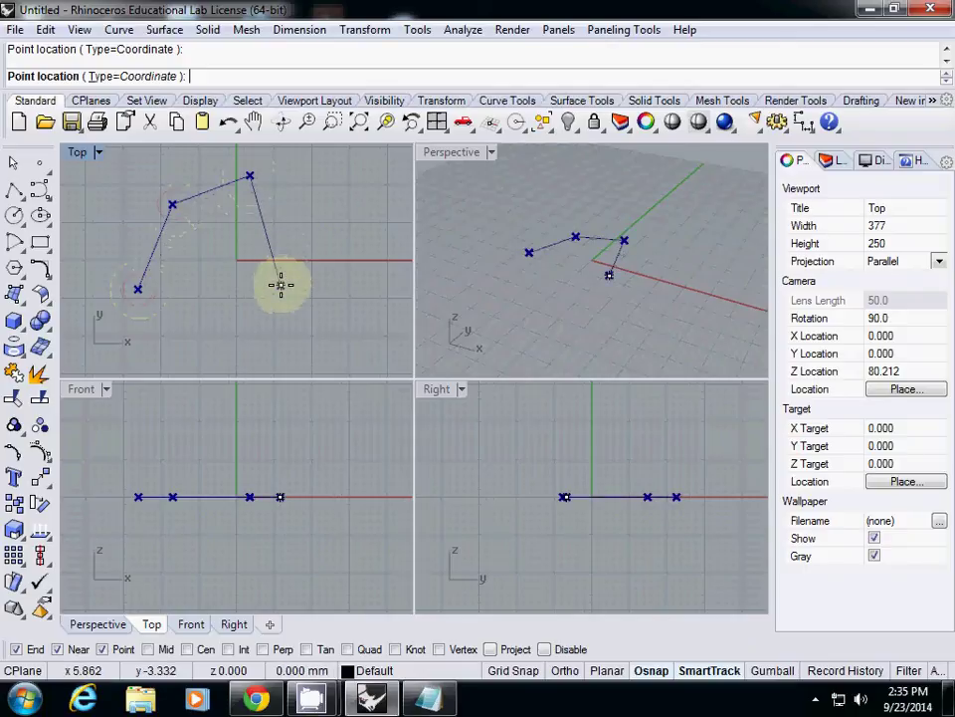
left_click(281, 285)
right_click_drag(280, 286, 200, 267)
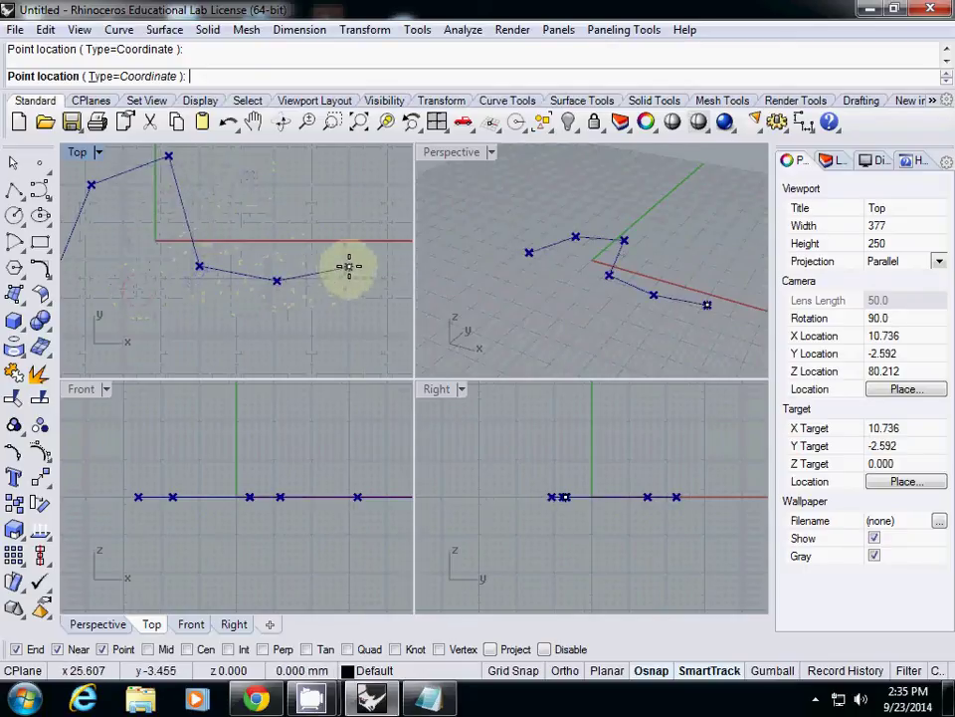
left_click(277, 281)
- Finish point picking, then set Kinky Curve degree to 3 and the angle to 62
key("Return")
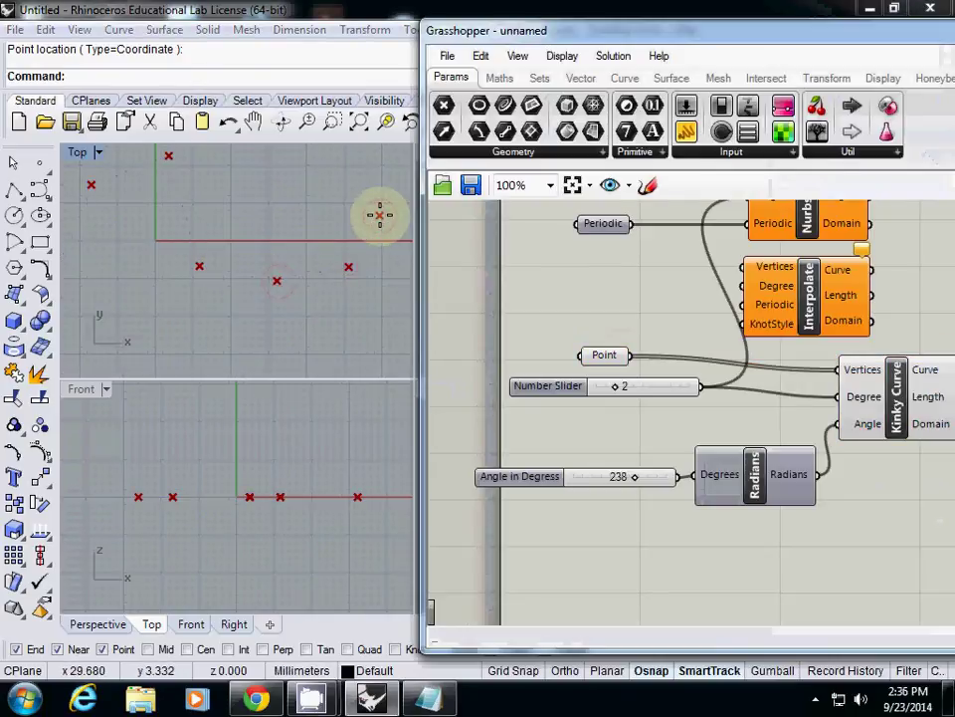
right_click_drag(380, 214, 215, 256)
left_click(851, 404)
right_click_drag(782, 424, 760, 408)
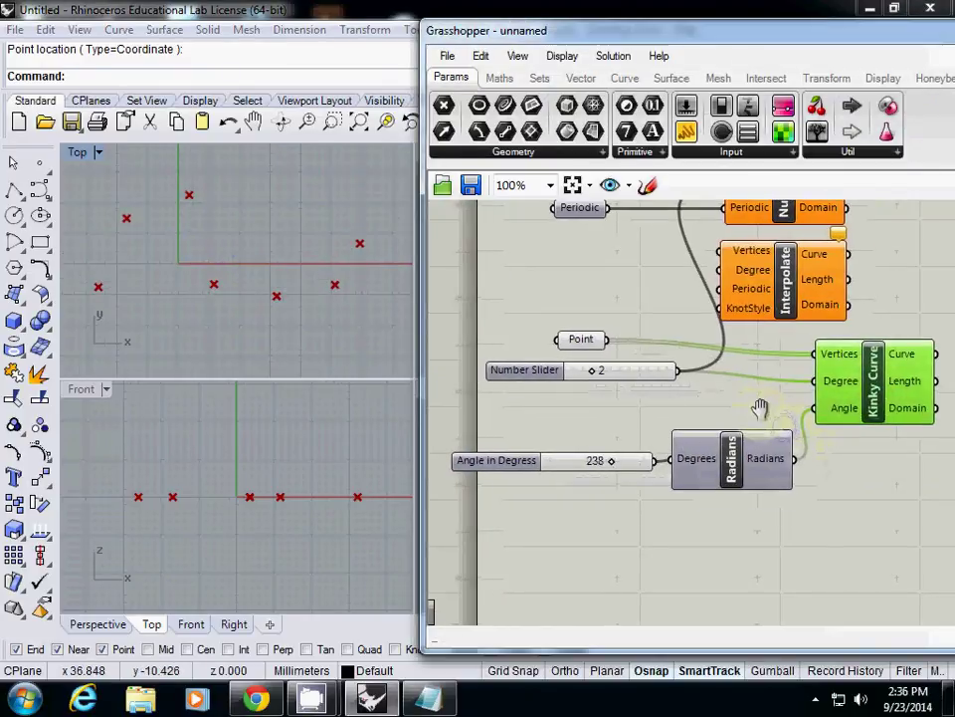
left_click_drag(611, 463, 573, 466)
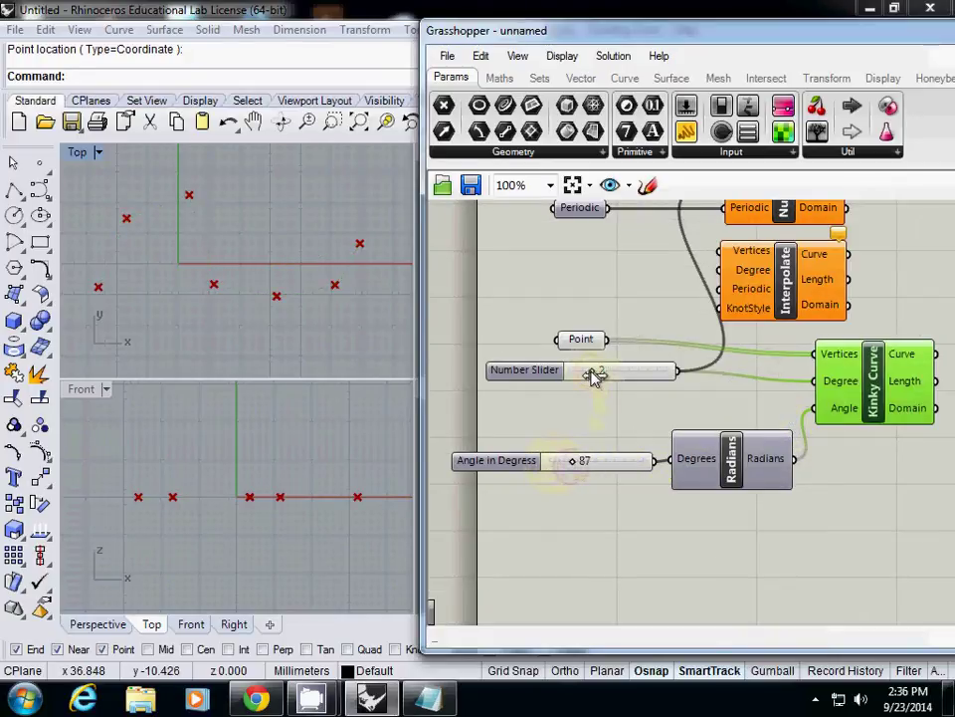
left_click_drag(594, 374, 602, 375)
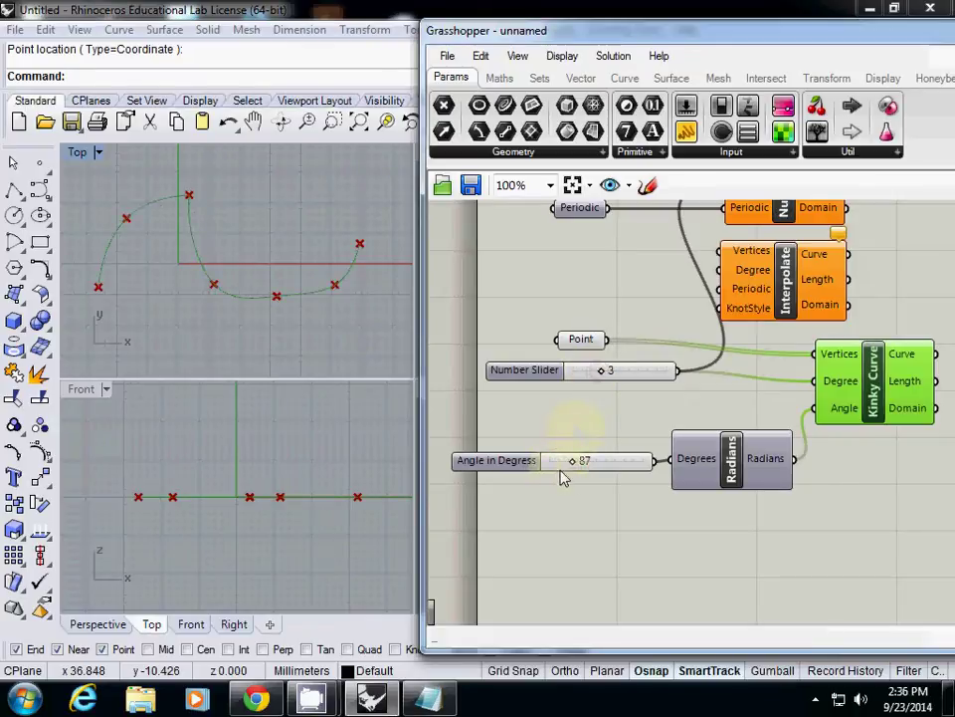
mouse_move(568, 469)
left_mouse_down()
mouse_move(559, 470)
mouse_move(567, 469)
left_mouse_up()
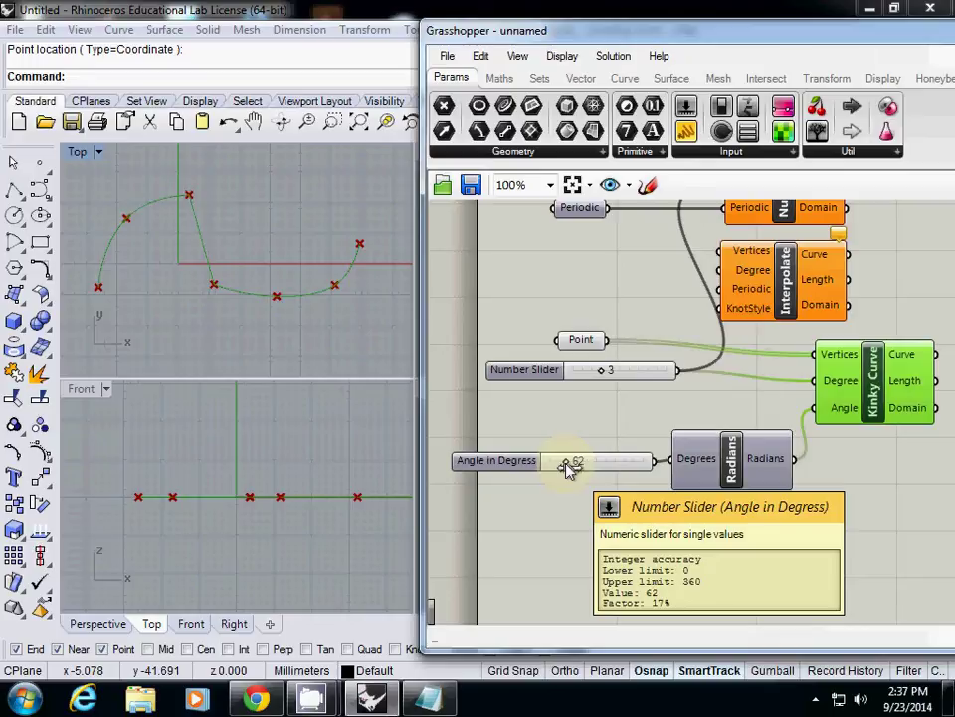
- Move the angle slider and Radians components together up and left
scroll(554, 424, "down", 2)
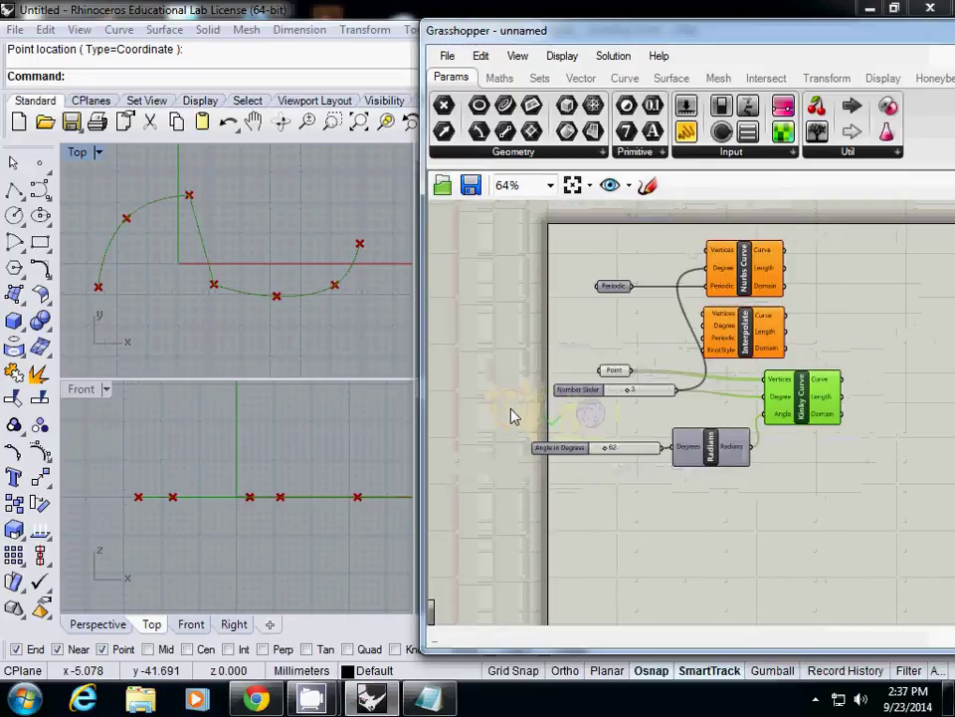
left_click_drag(511, 410, 782, 501)
left_click_drag(703, 445, 687, 422)
left_click(760, 505)
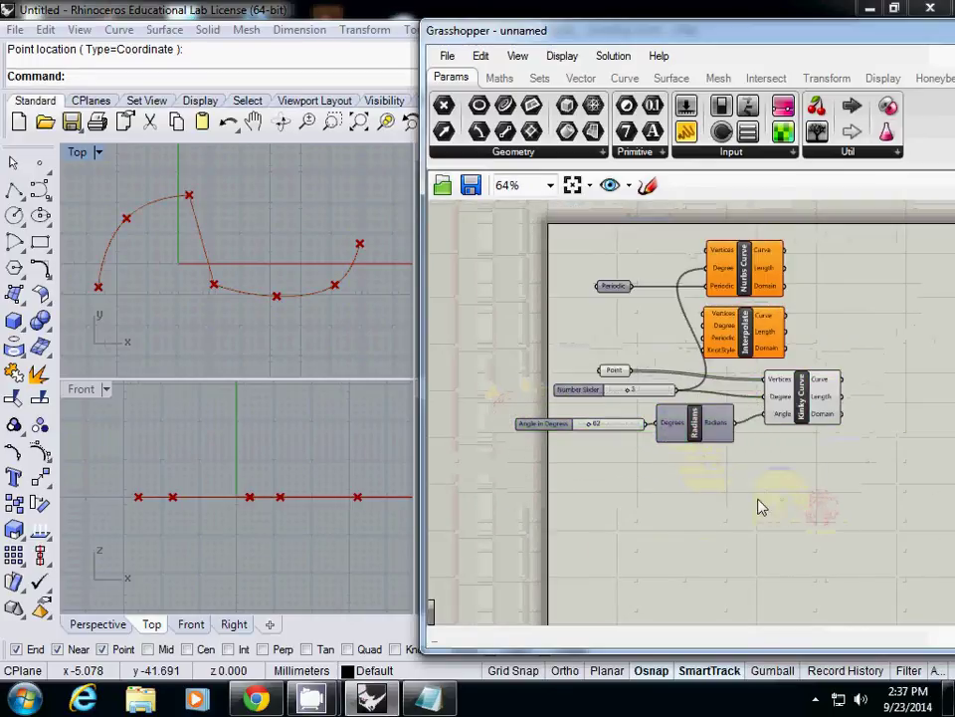
left_click(711, 516)
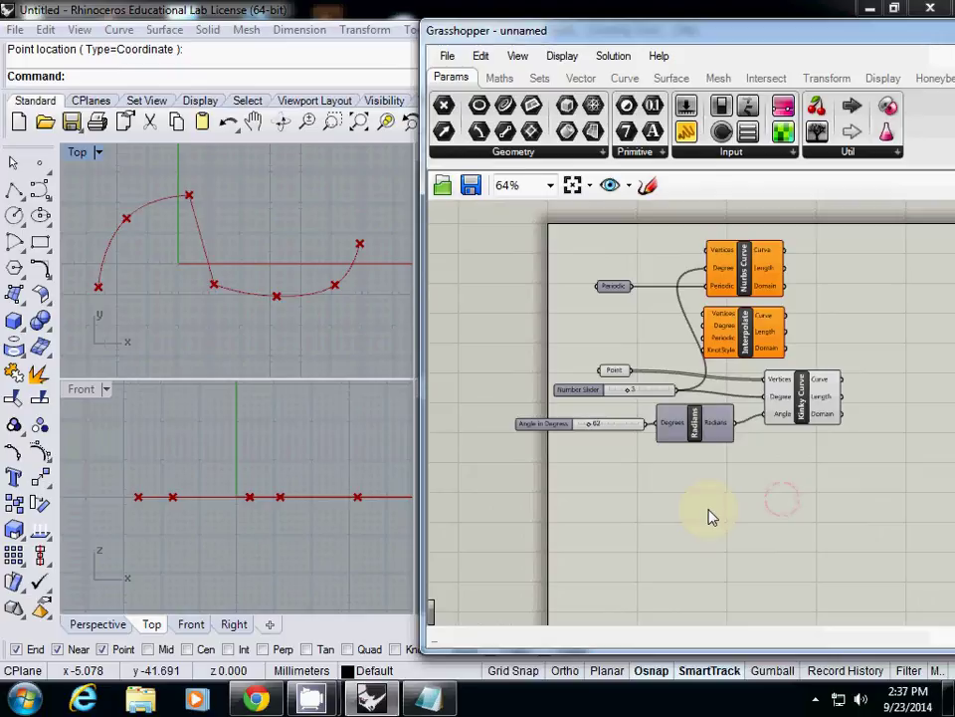
right_click_drag(709, 513, 645, 456)
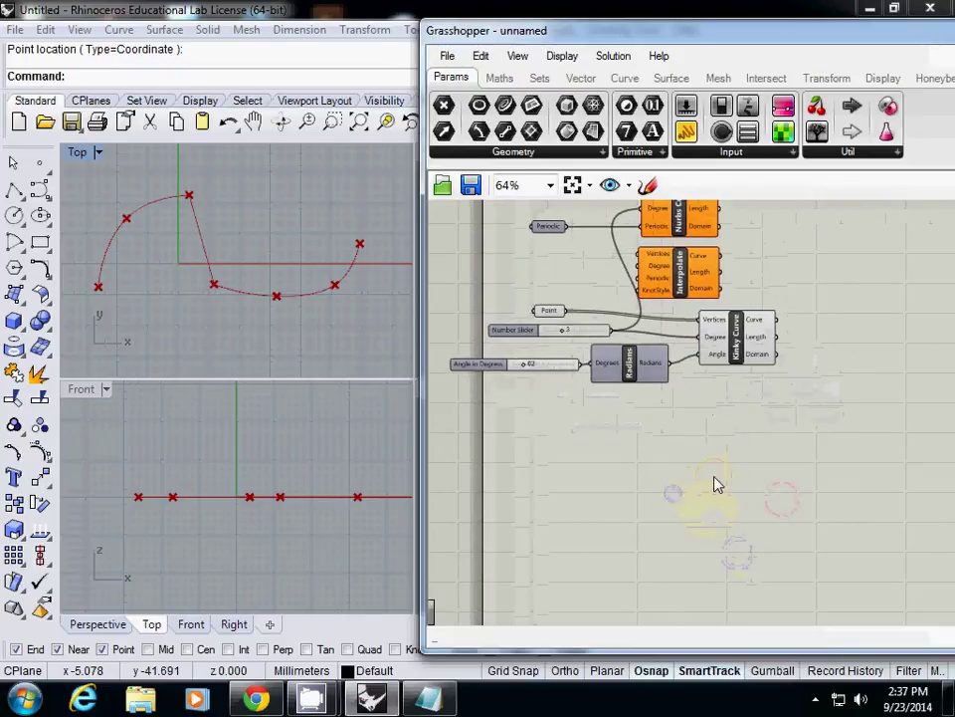
- Place a PolyLine component via the 'pol' search and start wiring the Point parameter
double_click(714, 484)
type("pol")
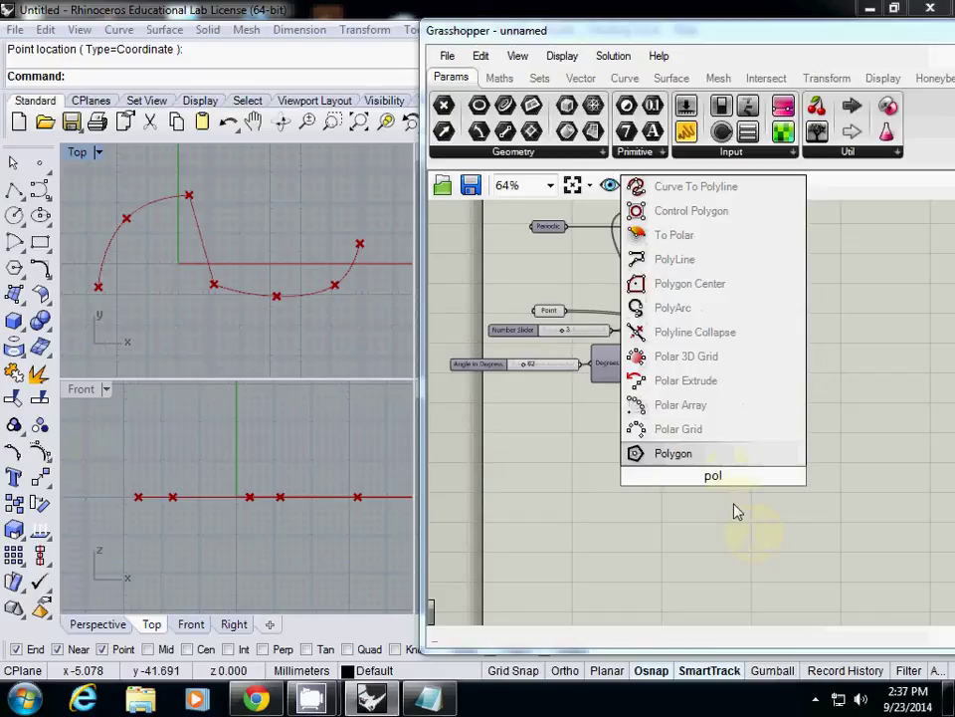
left_click(642, 261)
left_click_drag(719, 483, 722, 440)
left_click_drag(563, 311, 678, 420)
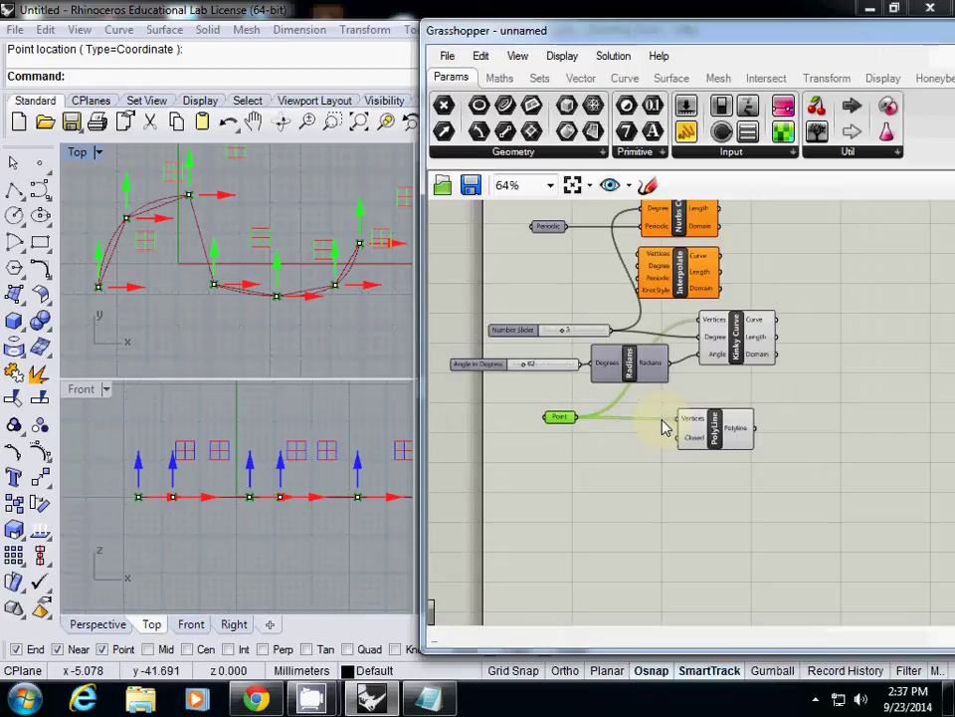
- Wire the points into PolyLine's Vertices and extract its Closed input as a parameter
left_click_drag(665, 428, 662, 433)
left_click(615, 478)
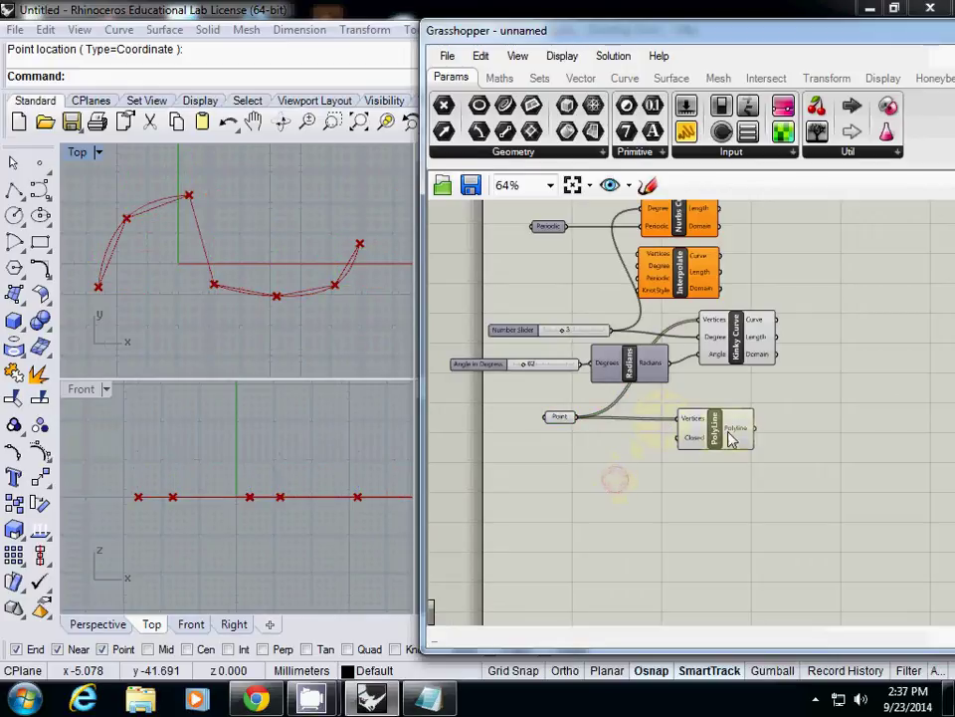
right_click(703, 418)
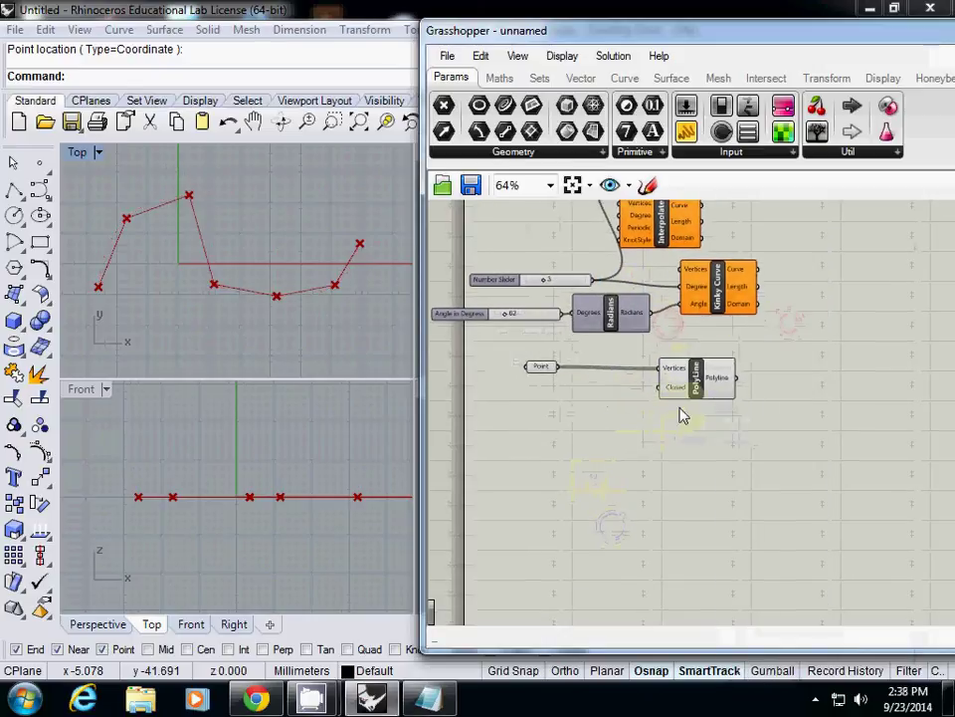
left_click(678, 391)
right_click(676, 388)
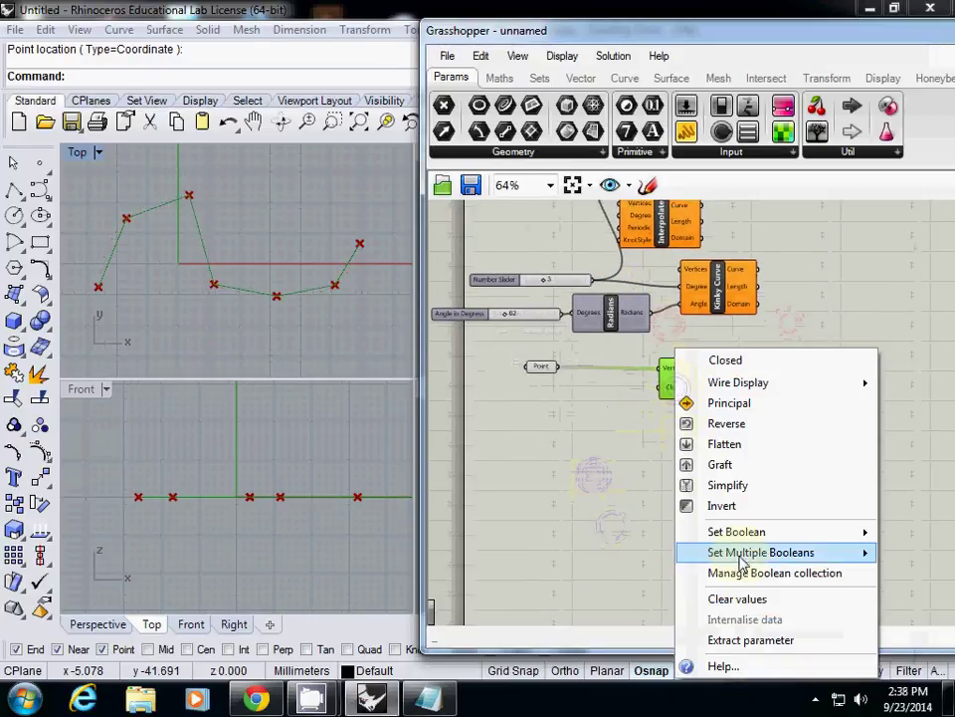
left_click(750, 640)
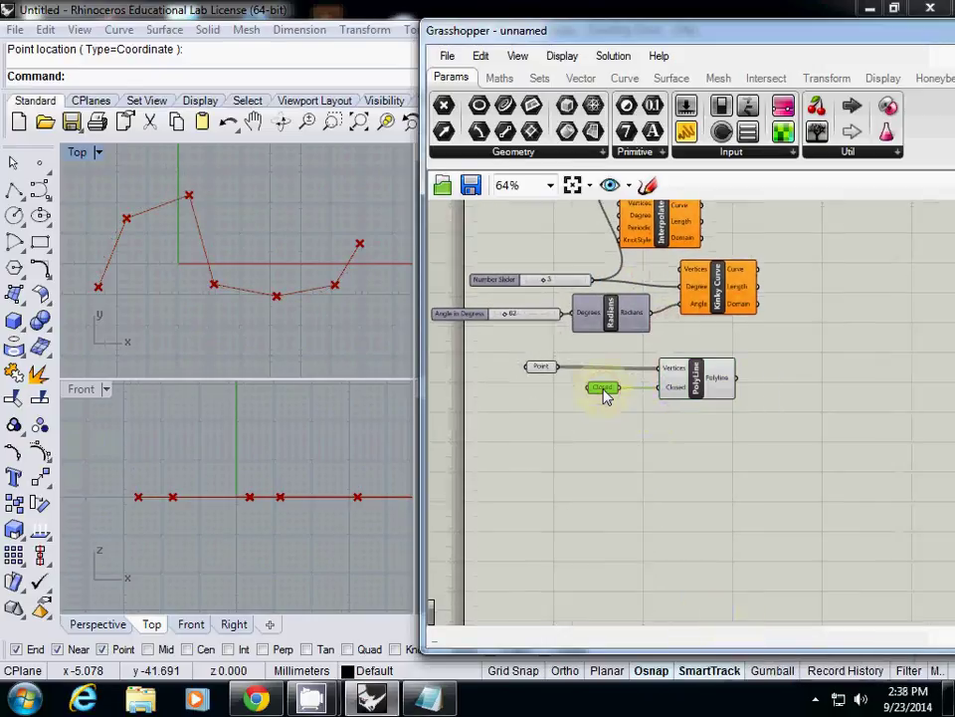
- Set the Closed Boolean to True to test, then back to False
right_click(601, 388)
mouse_move(715, 508)
left_click(834, 526)
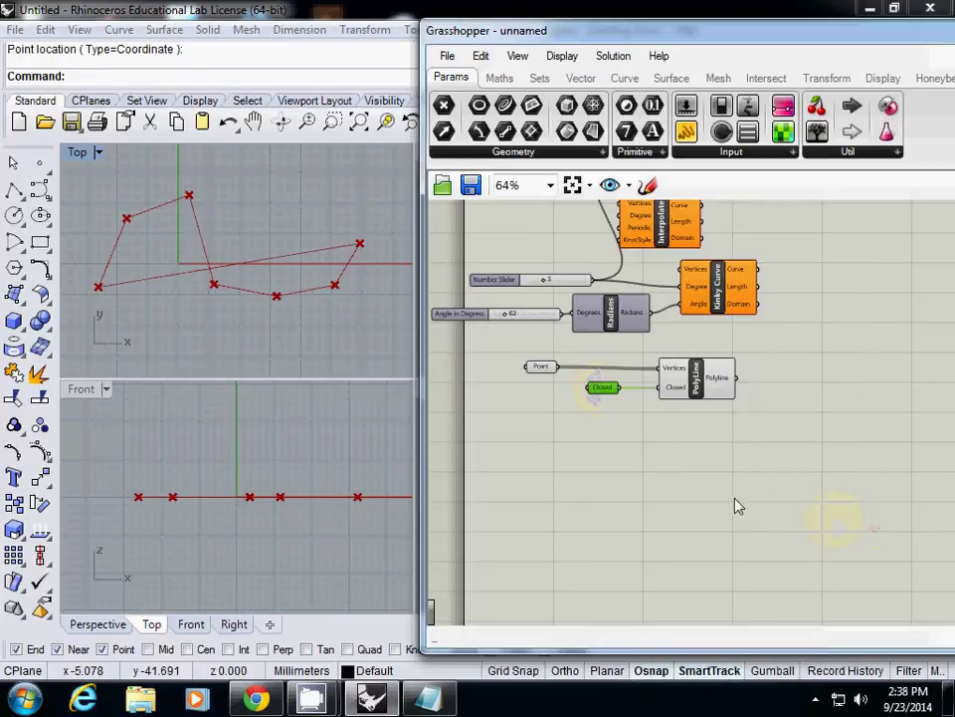
mouse_move(611, 394)
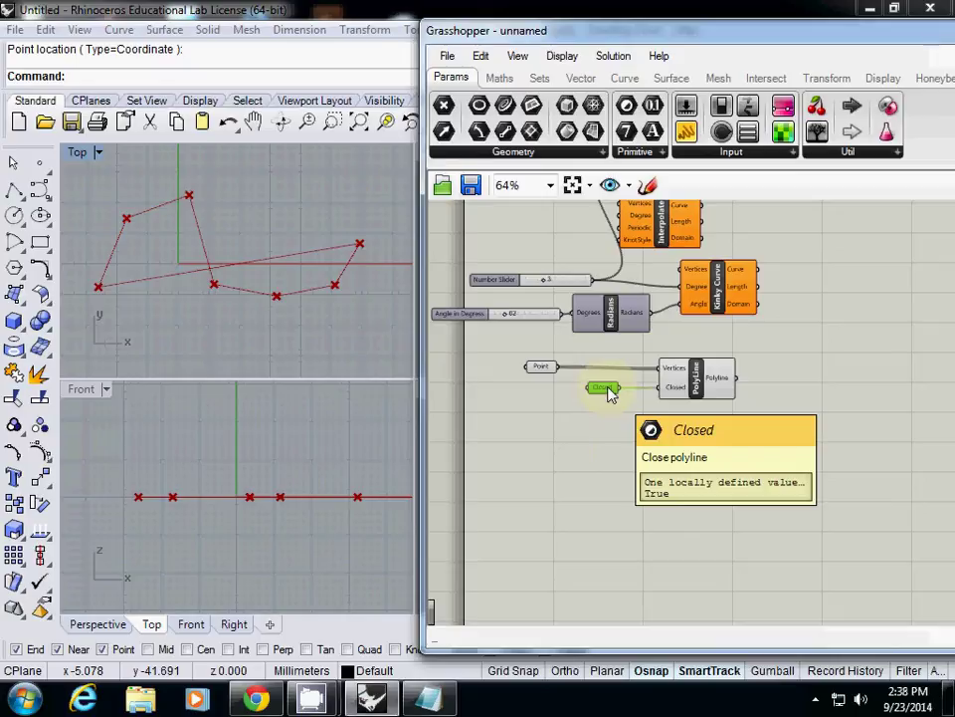
right_click(610, 393)
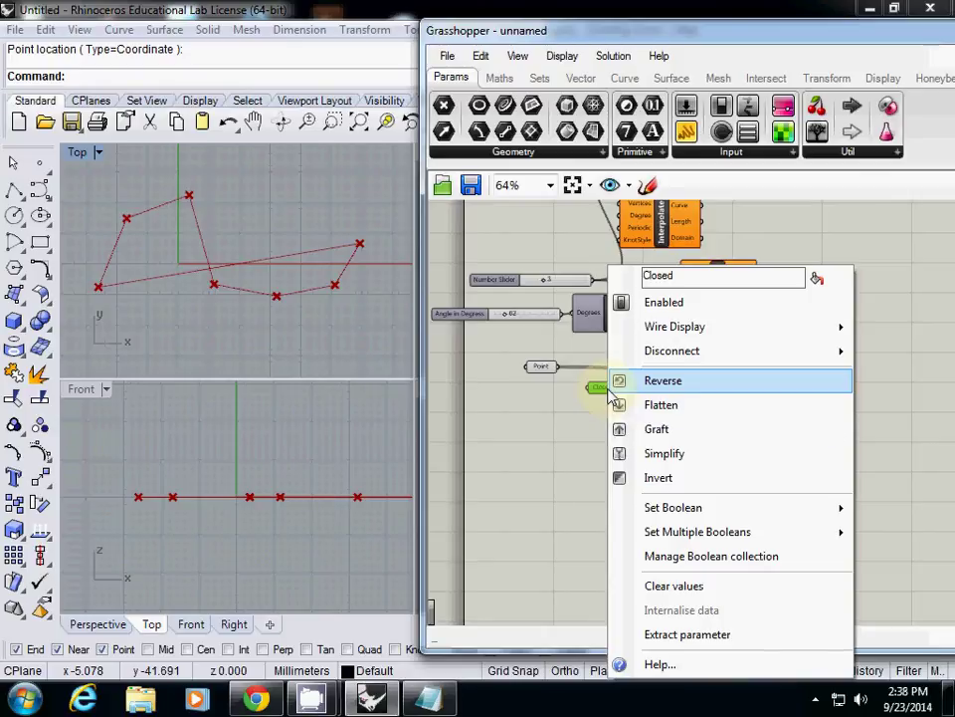
mouse_move(727, 510)
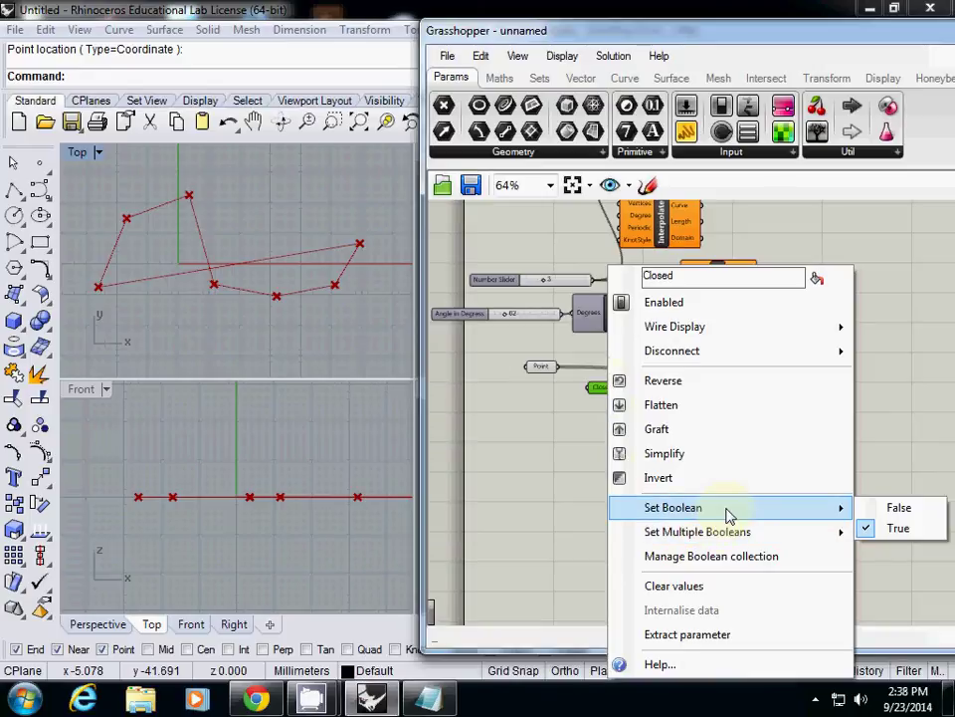
left_click(899, 508)
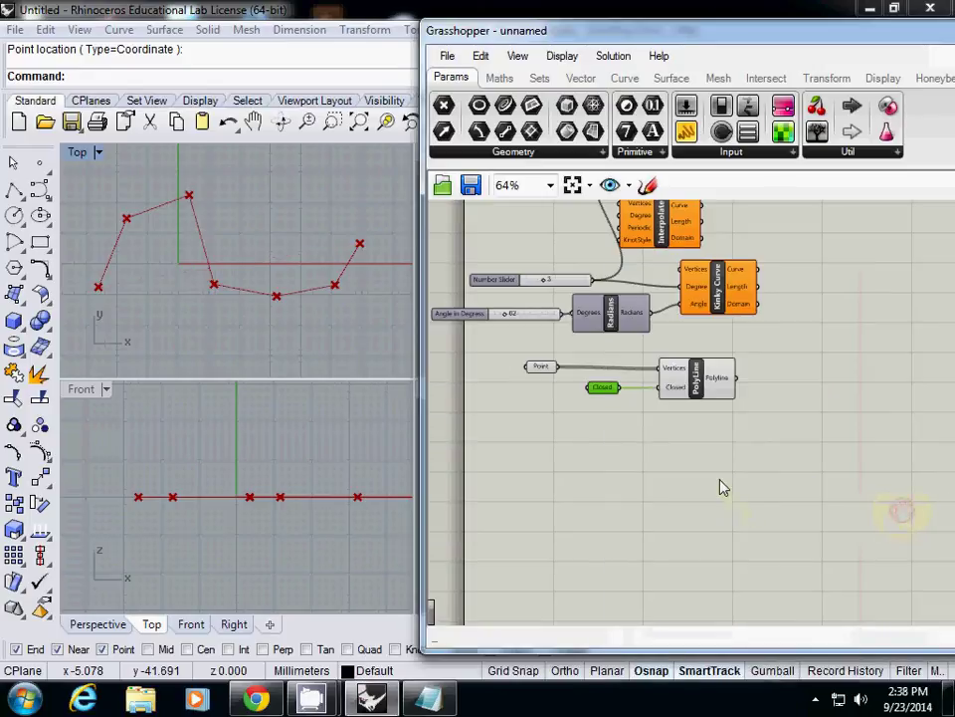
scroll(633, 418, "up", 4)
right_click_drag(616, 441, 727, 469)
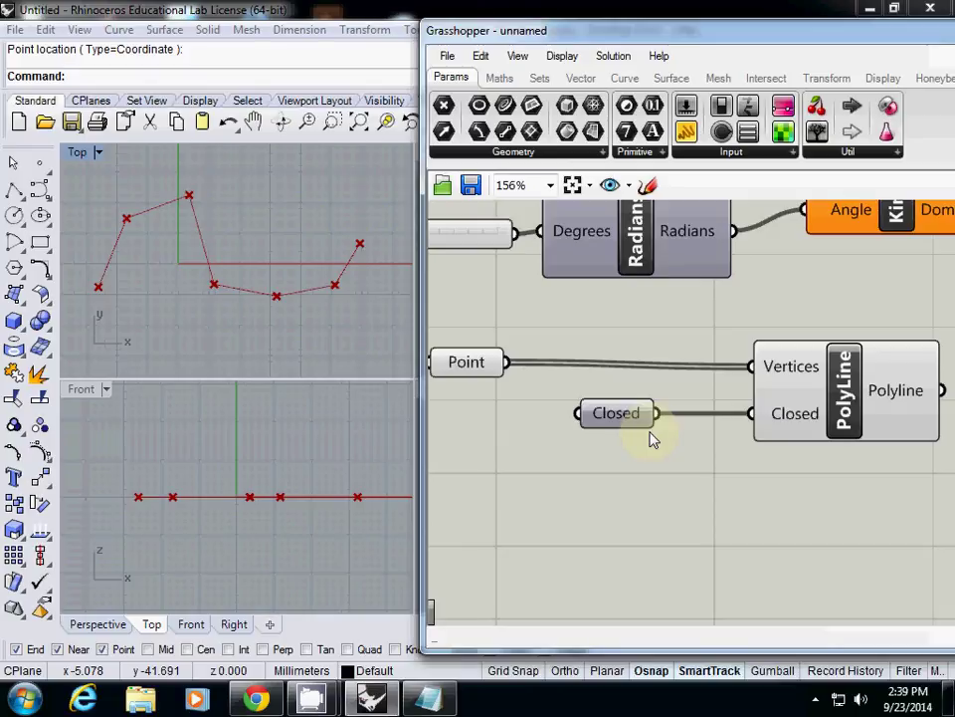
- Place a PolyArc component via 'polyarc' search and wire the points into its Vertices
scroll(519, 471, "down", 3)
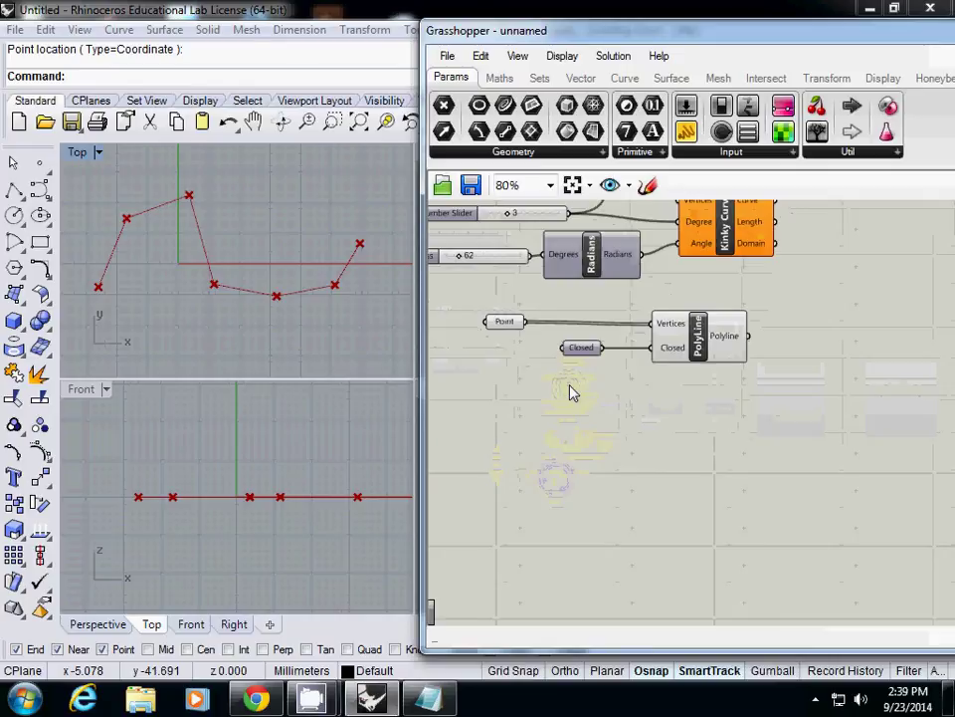
left_click(611, 439)
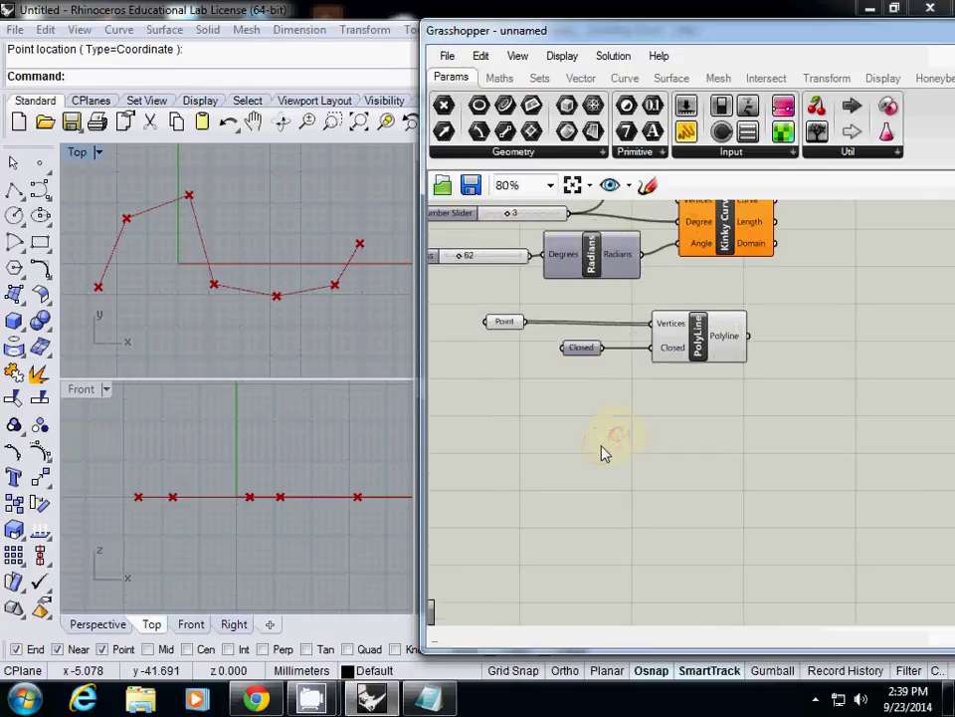
double_click(663, 444)
type("polyarc")
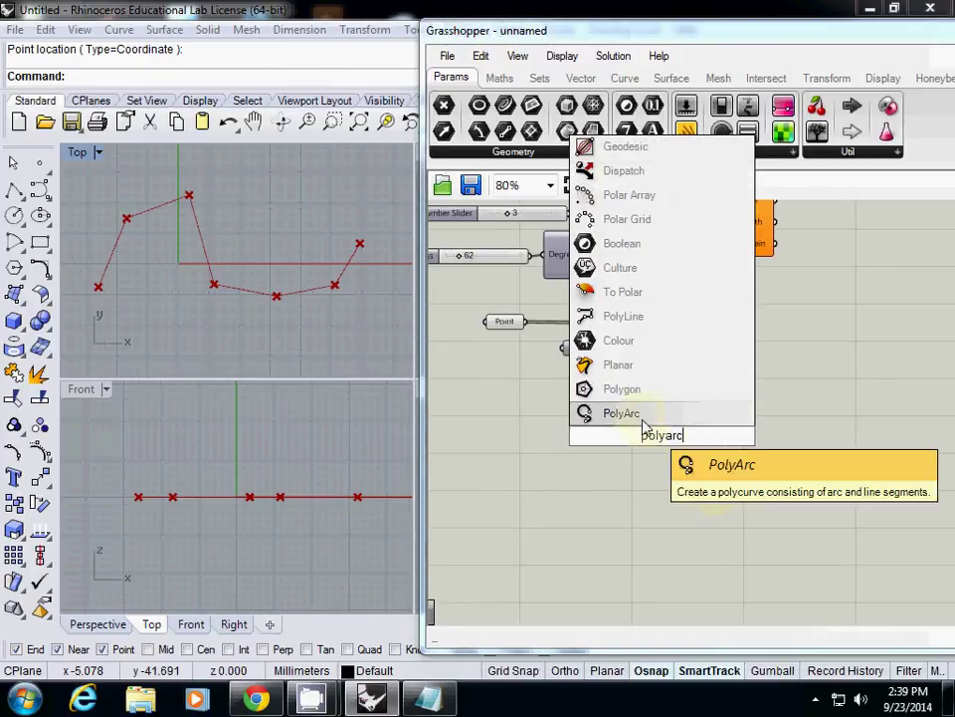
left_click(629, 412)
left_click_drag(510, 331, 615, 422)
left_click(665, 450)
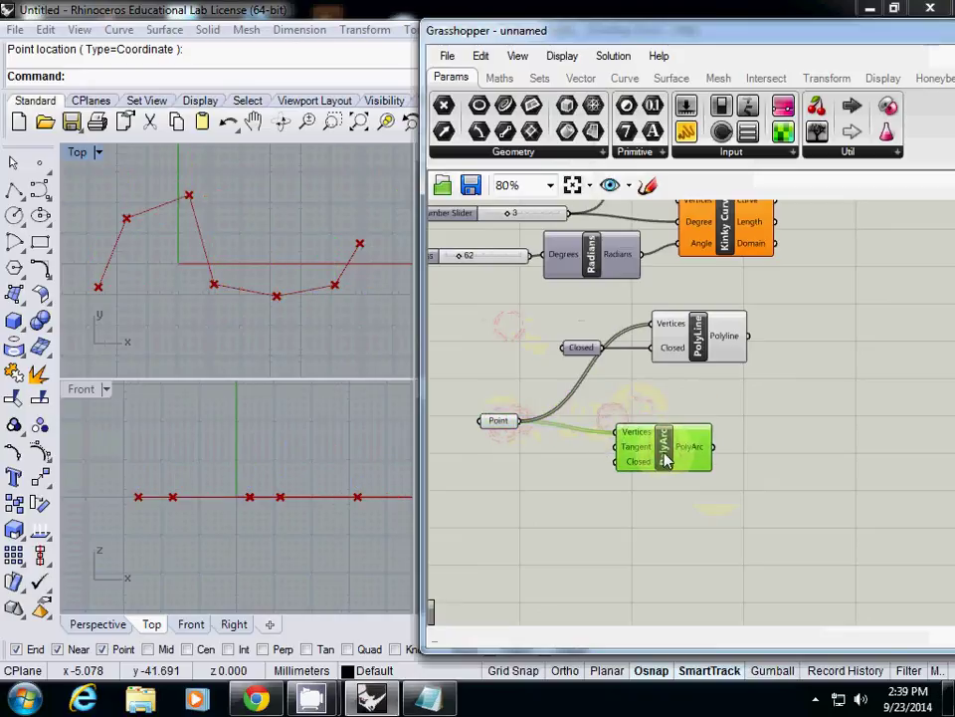
- Extract PolyArc's Tangent input as a parameter and begin setting one vector
scroll(617, 444, "up", 2)
right_click_drag(617, 448, 741, 450)
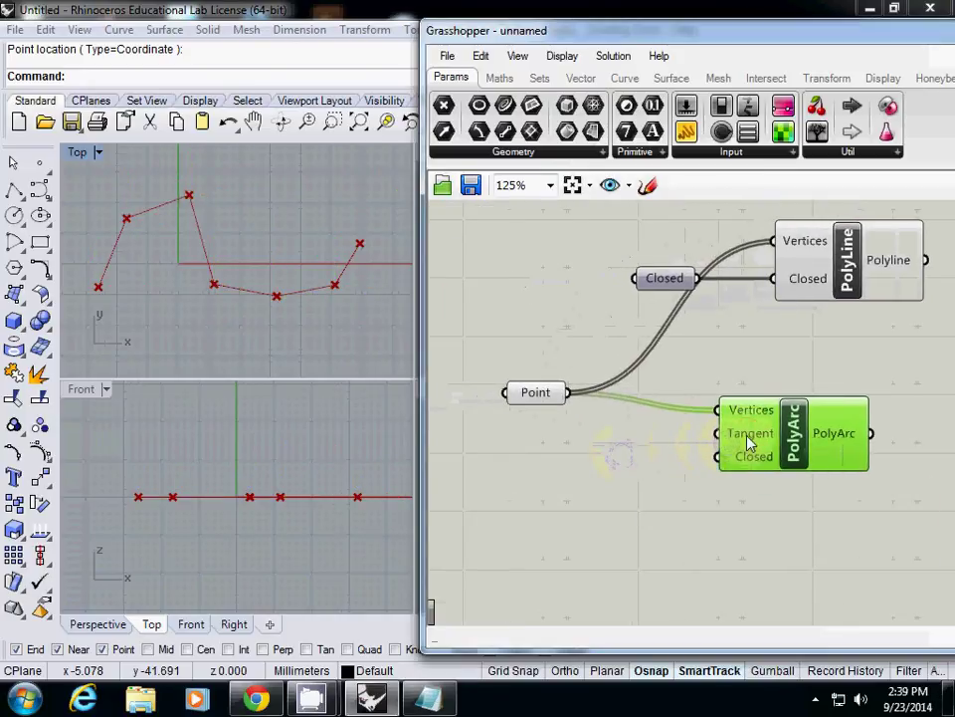
right_click(742, 436)
left_click(814, 639)
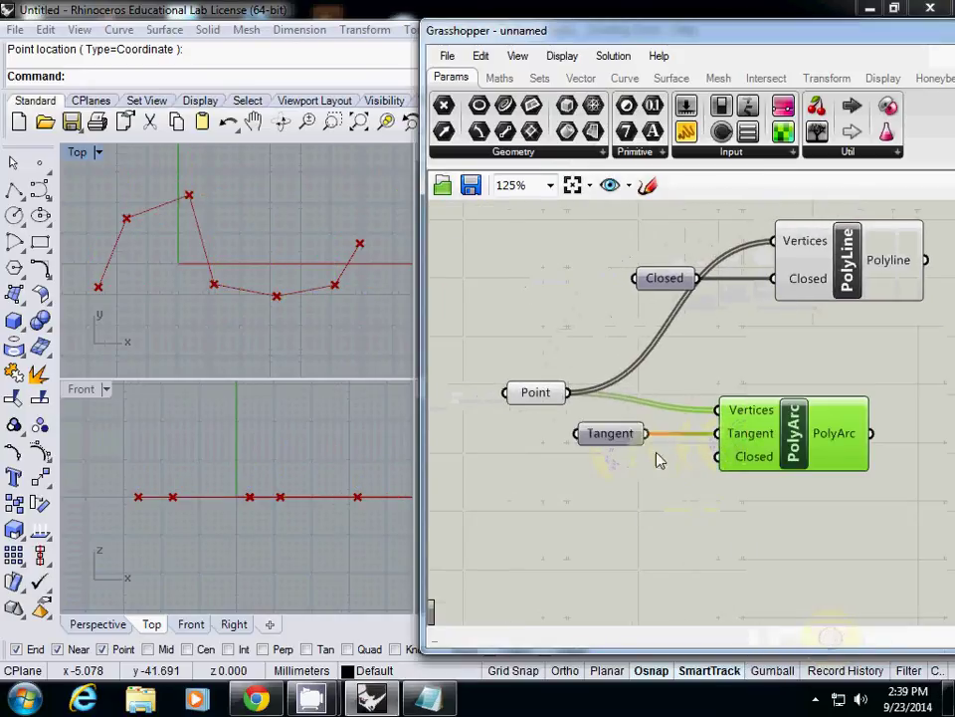
left_click(610, 433)
right_click(614, 435)
left_click(686, 507)
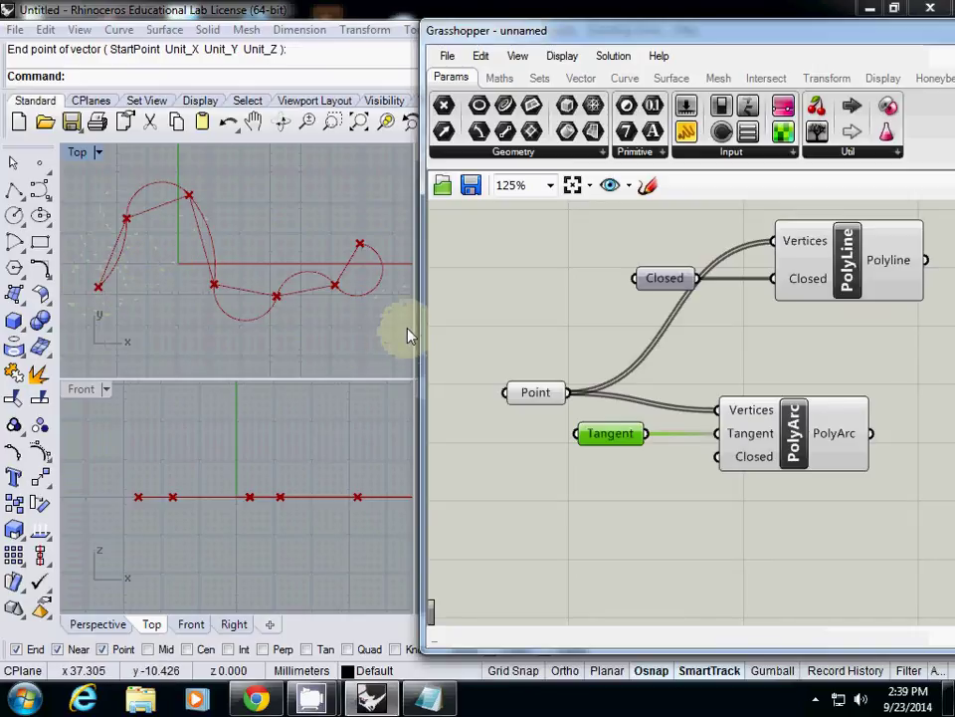
- Set the Tangent to a vector from the origin pointing toward negative Y
right_click(600, 447)
left_click(673, 509)
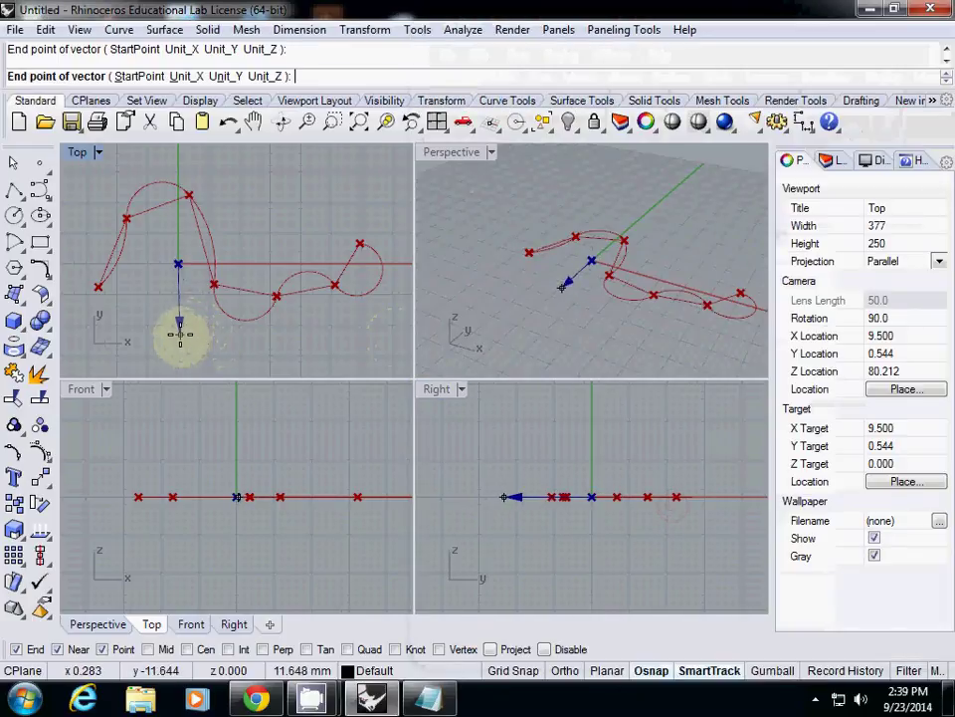
left_click(177, 339)
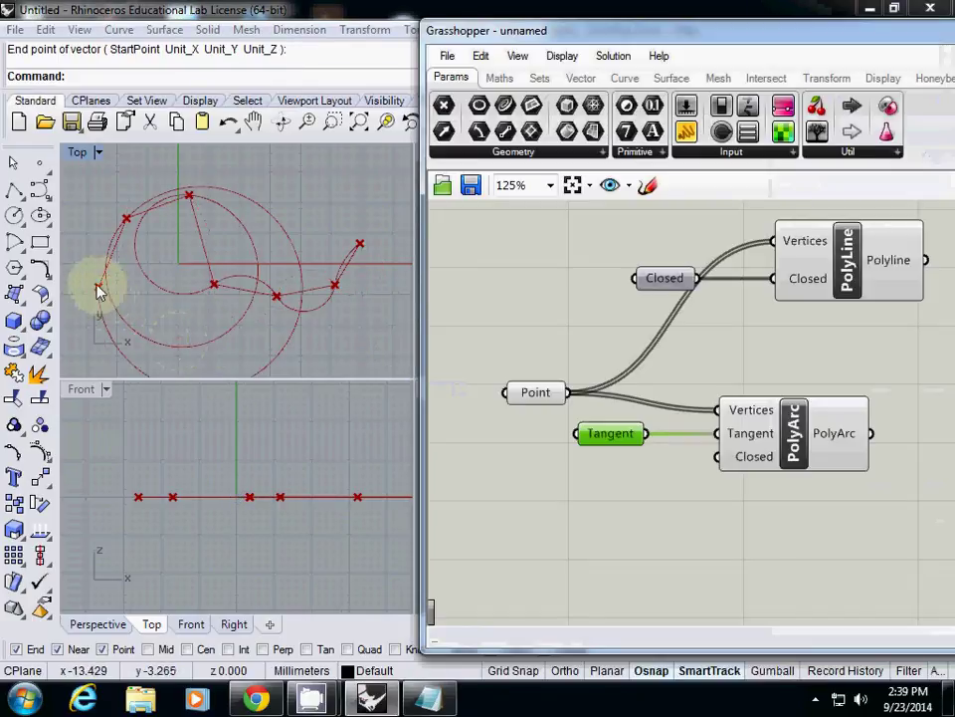